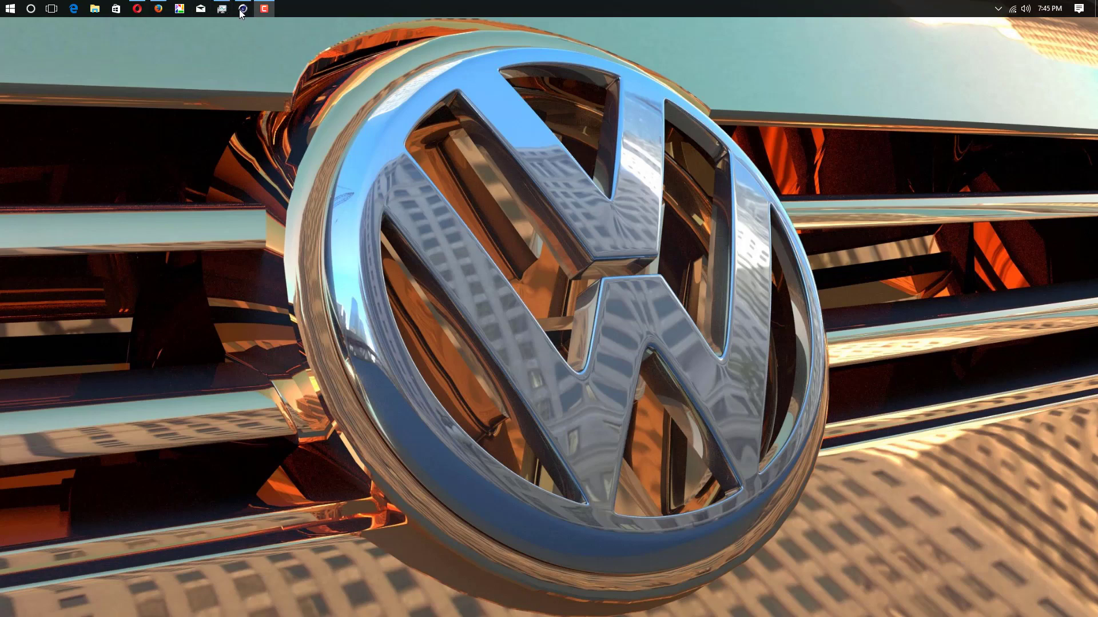
Step: Switch to Cinema 4D, minimize the Redshift Feedback Display and inspect the car model from its front and side
mouse_move(243, 10)
left_click(245, 57)
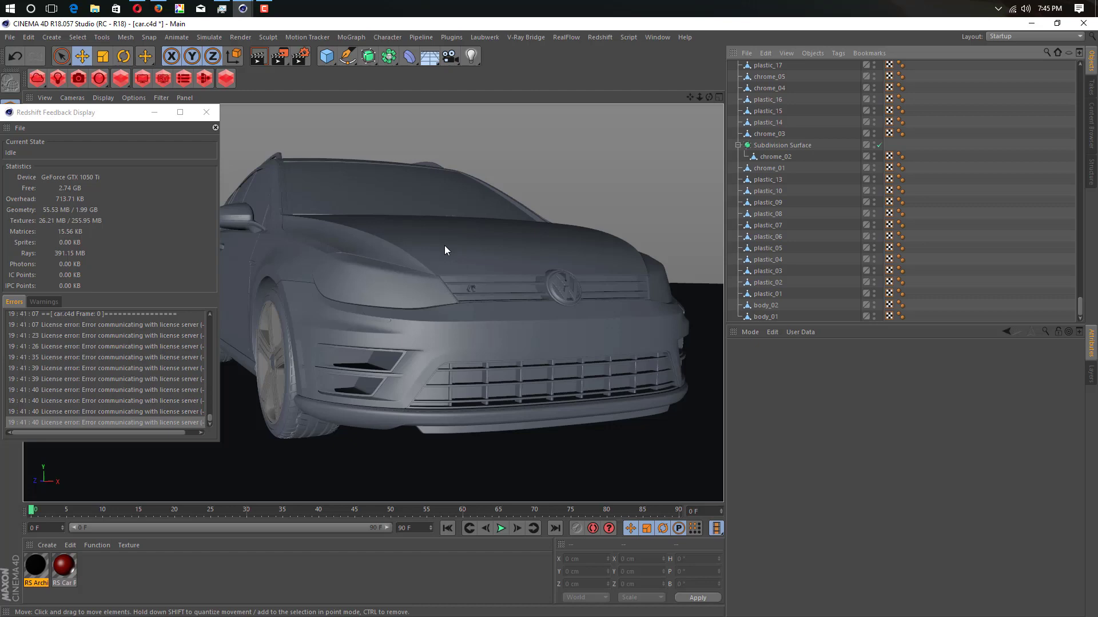
left_click(153, 113)
middle_click_drag(424, 263, 358, 246, "alt")
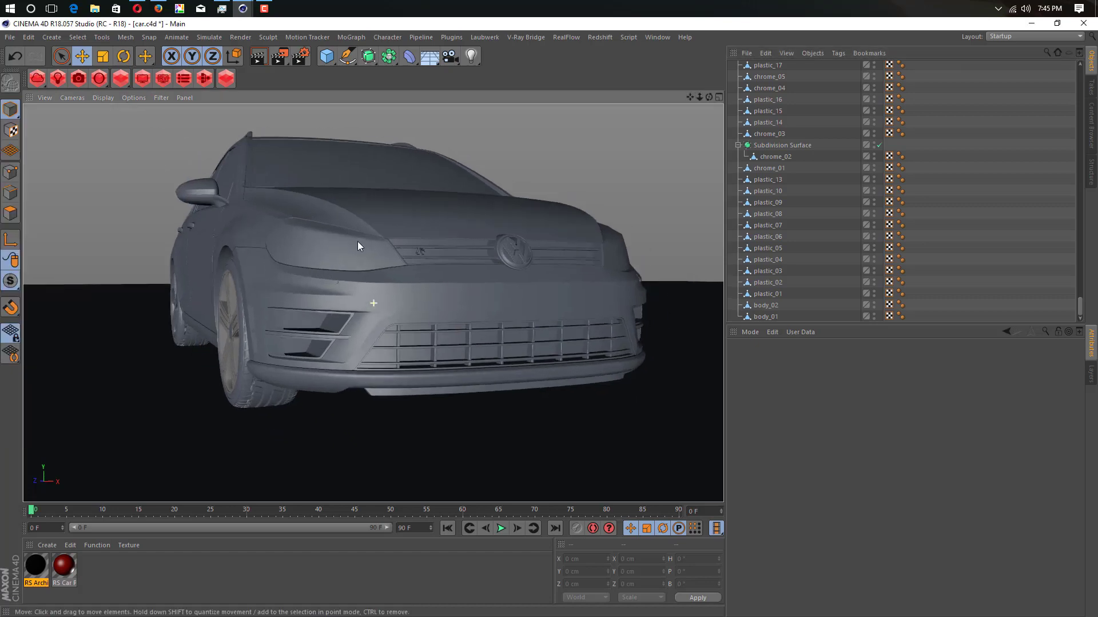
left_click_drag(358, 246, 447, 265, "alt")
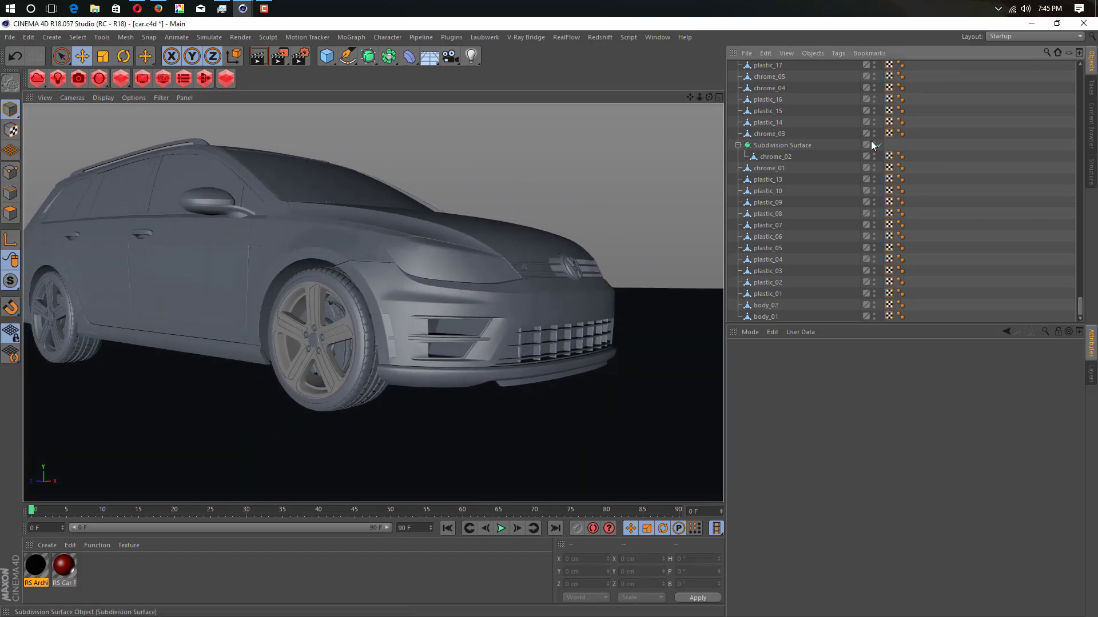
left_click_drag(690, 207, 492, 286, "alt")
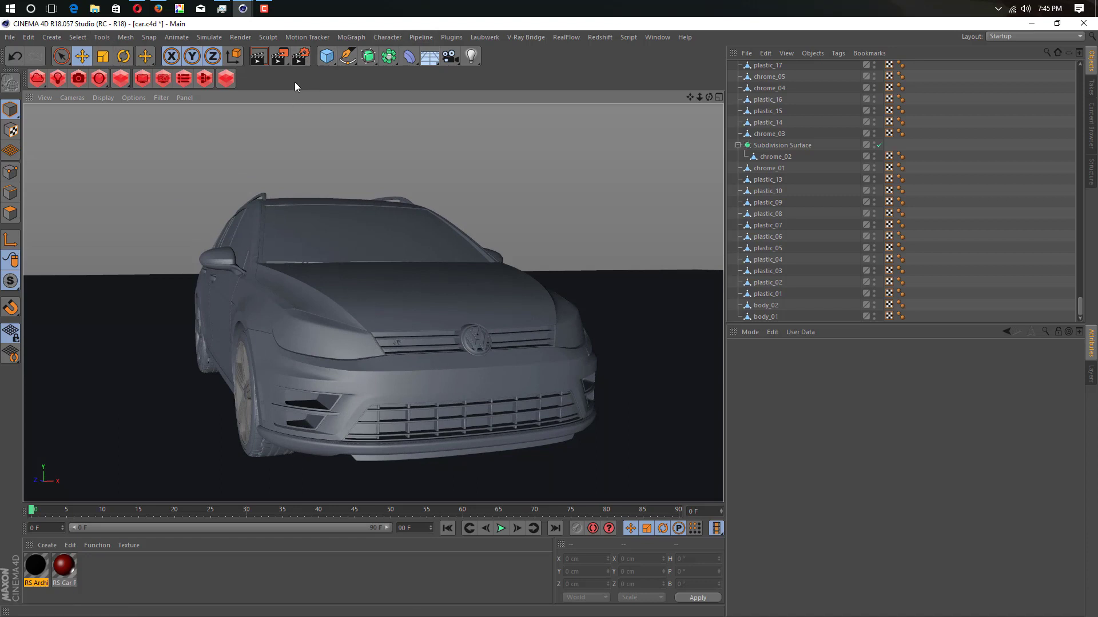
Step: Open the render settings, check that Redshift is the renderer, and choose Brute Force as the primary GI engine
left_click(301, 57)
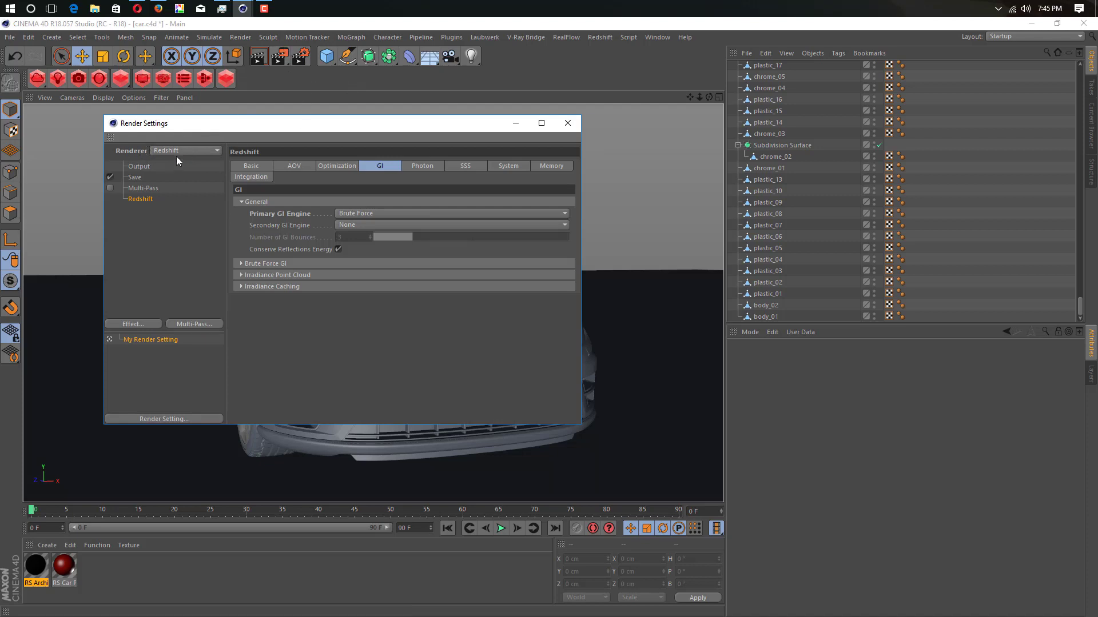
left_click(178, 150)
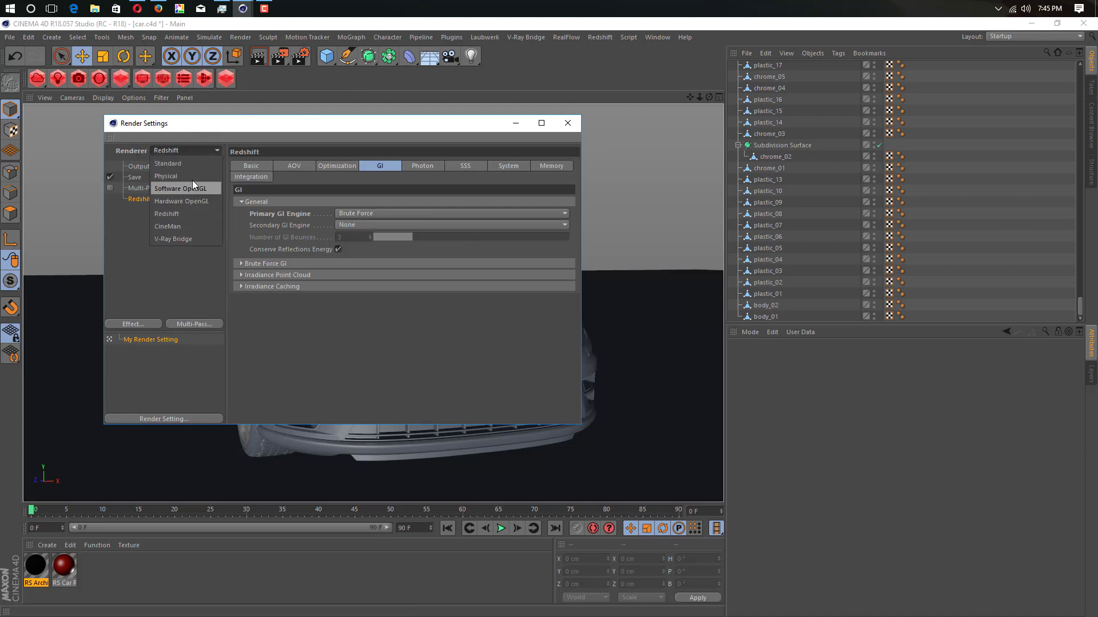
left_click(388, 210)
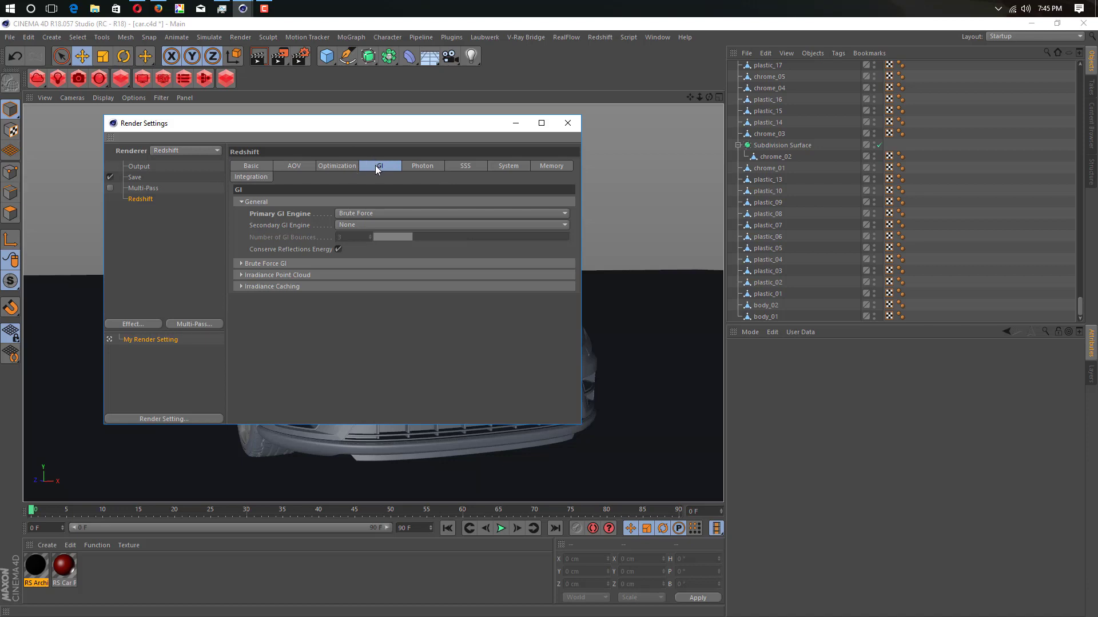
left_click(357, 217)
left_click(357, 217)
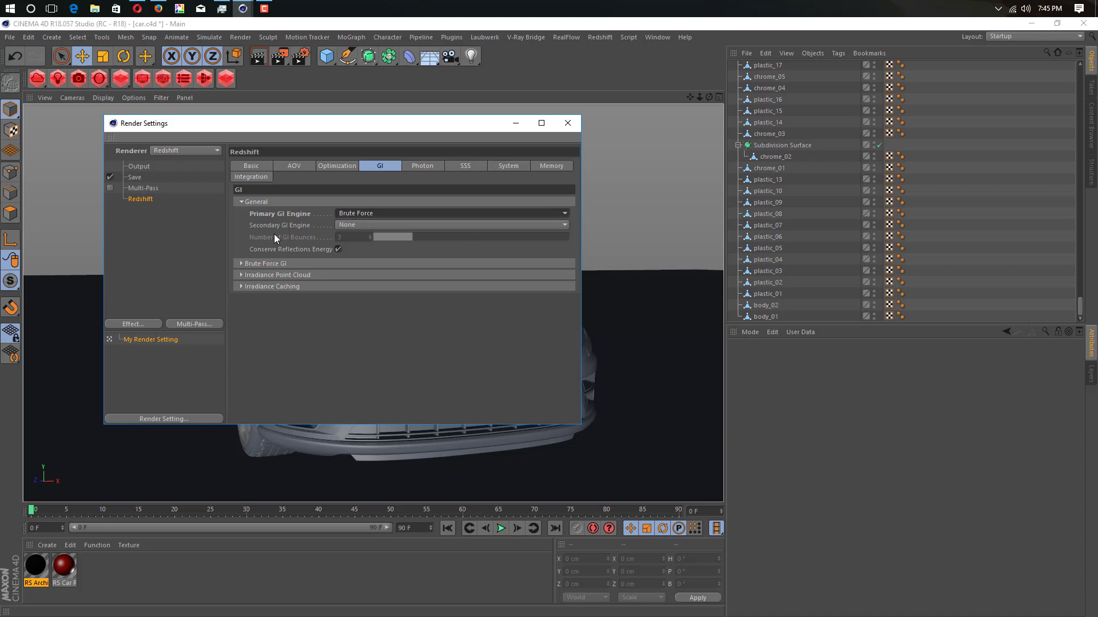
left_click(347, 215)
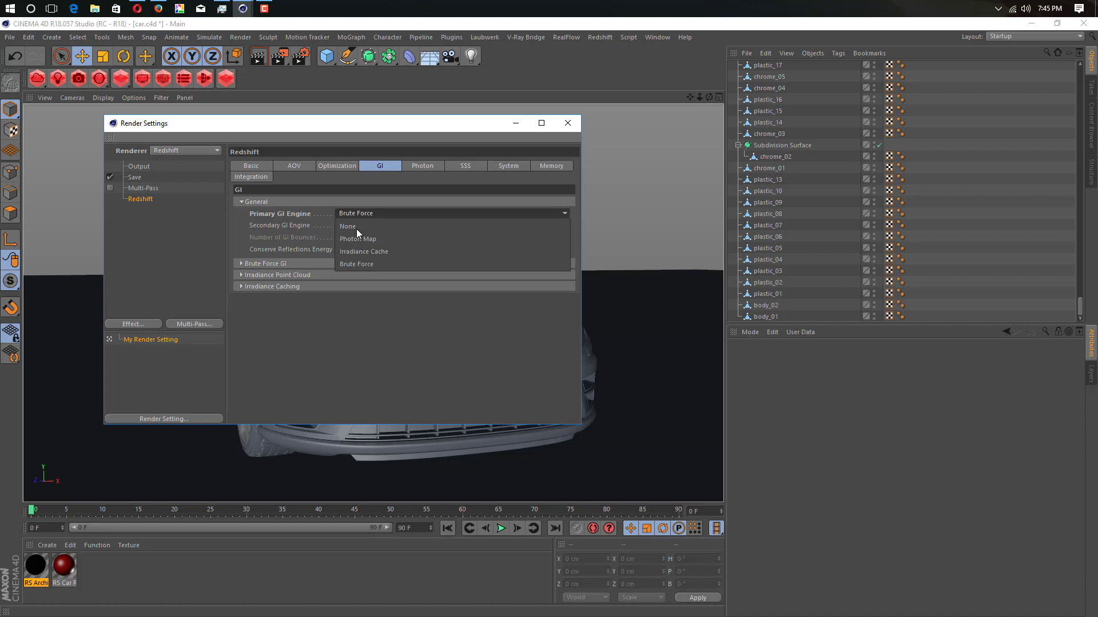
left_click(369, 265)
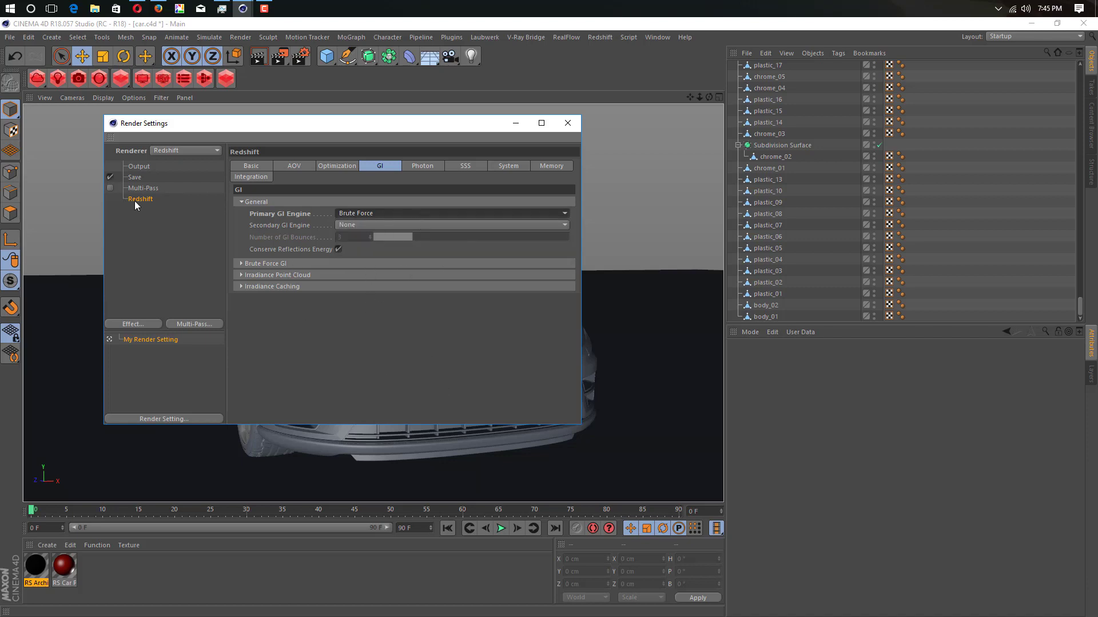
Step: Review Redshift's basic progressive rendering and unified sampling settings, and minimize the render settings window
left_click(259, 166)
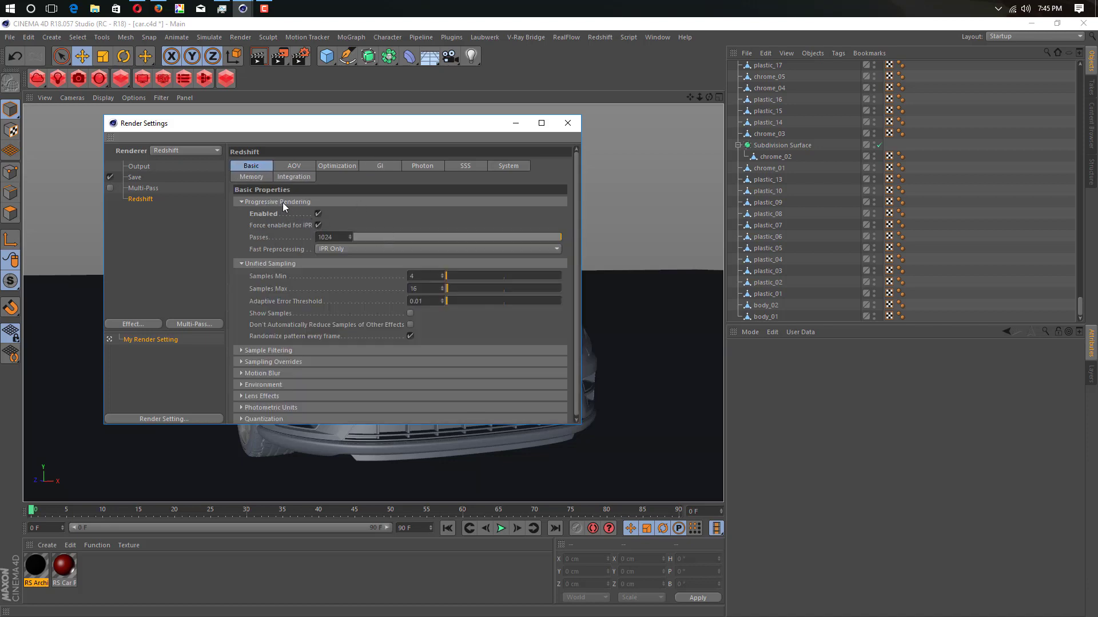
left_click_drag(327, 128, 388, 139)
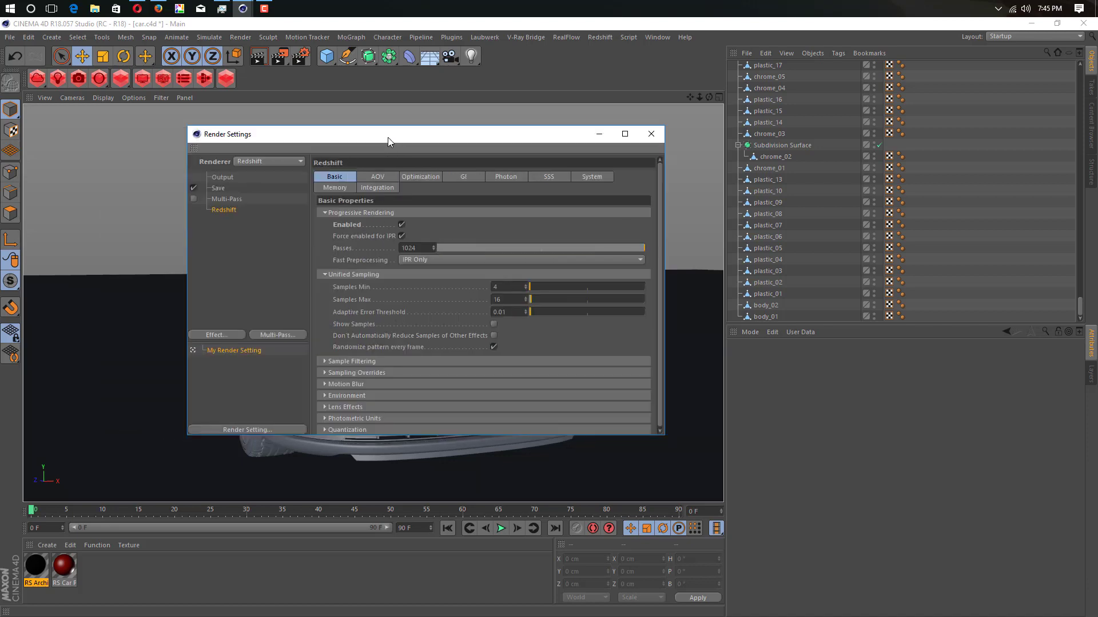
left_click(597, 134)
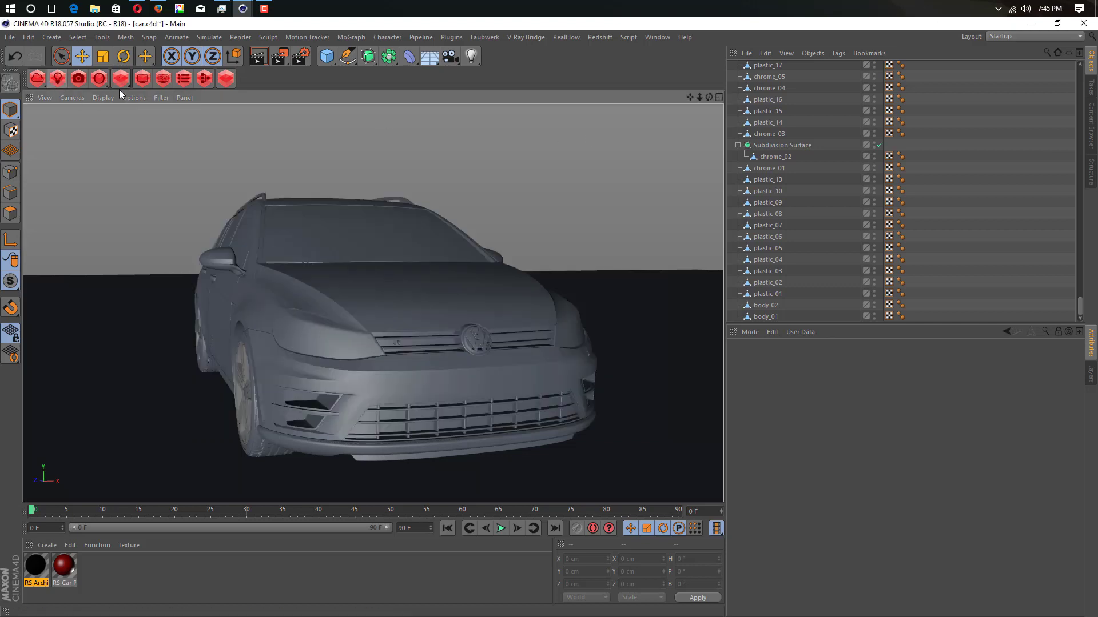
Step: Open the Redshift IPR preview beside the viewport and frame the front of the car in it
left_click(142, 78)
left_click_drag(442, 210, 838, 203)
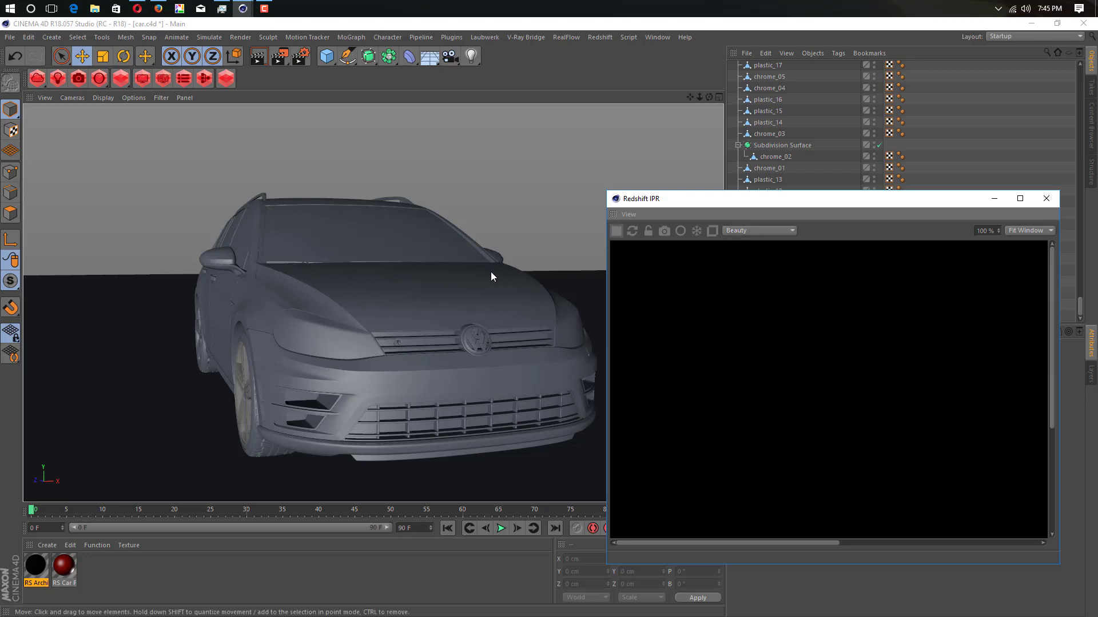
left_click_drag(433, 237, 546, 344, "alt")
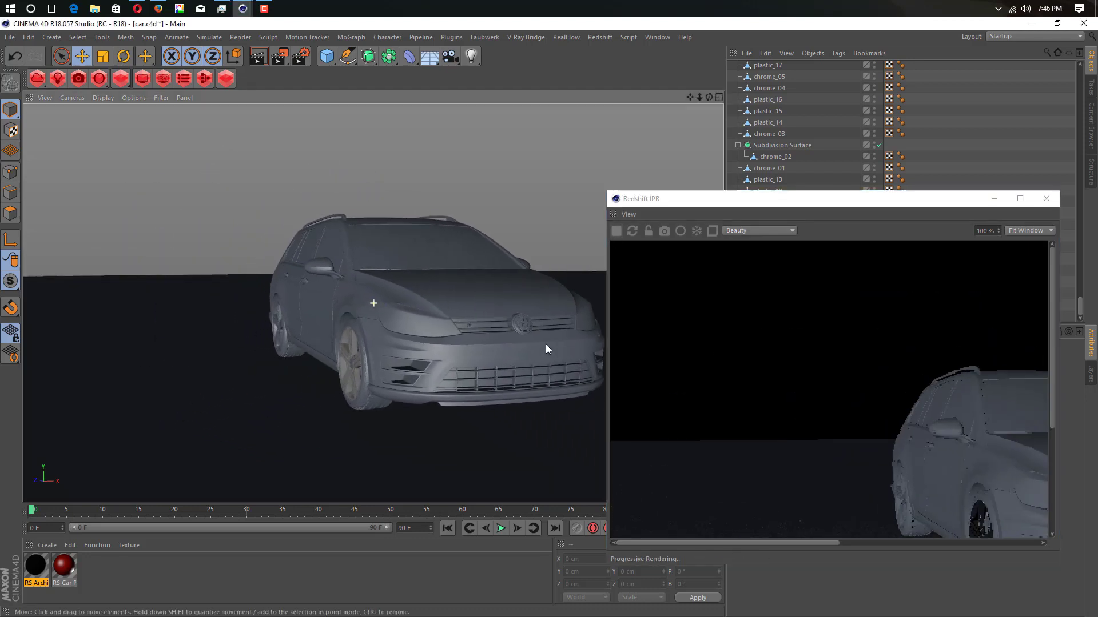
scroll(860, 415, "down", 3)
left_click_drag(365, 346, 467, 283, "alt")
scroll(277, 340, "up", 3)
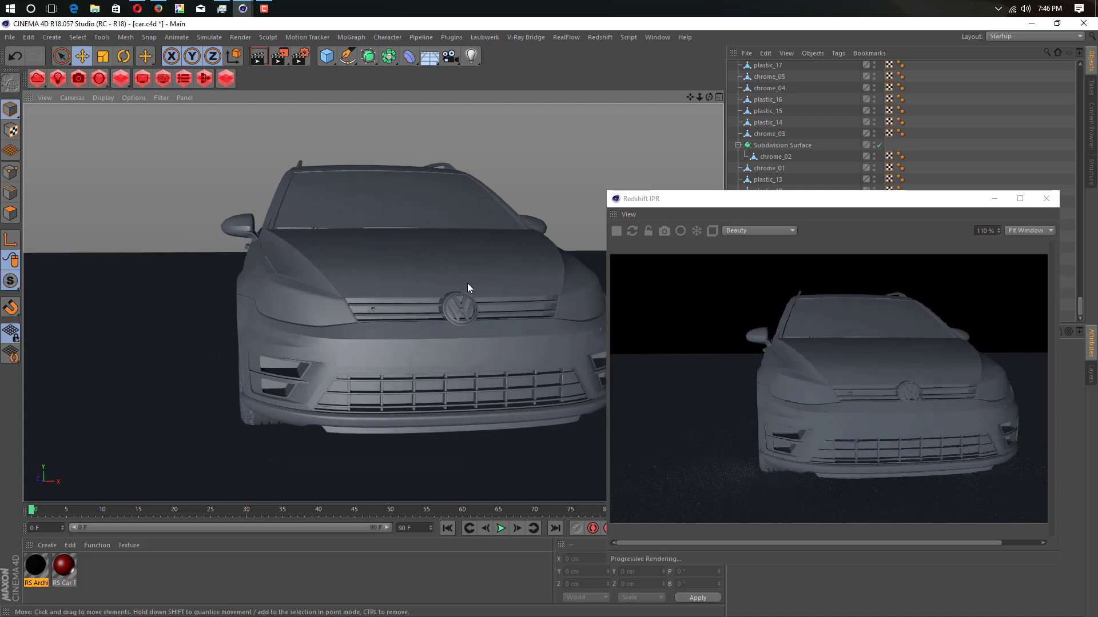
left_click_drag(733, 204, 761, 232)
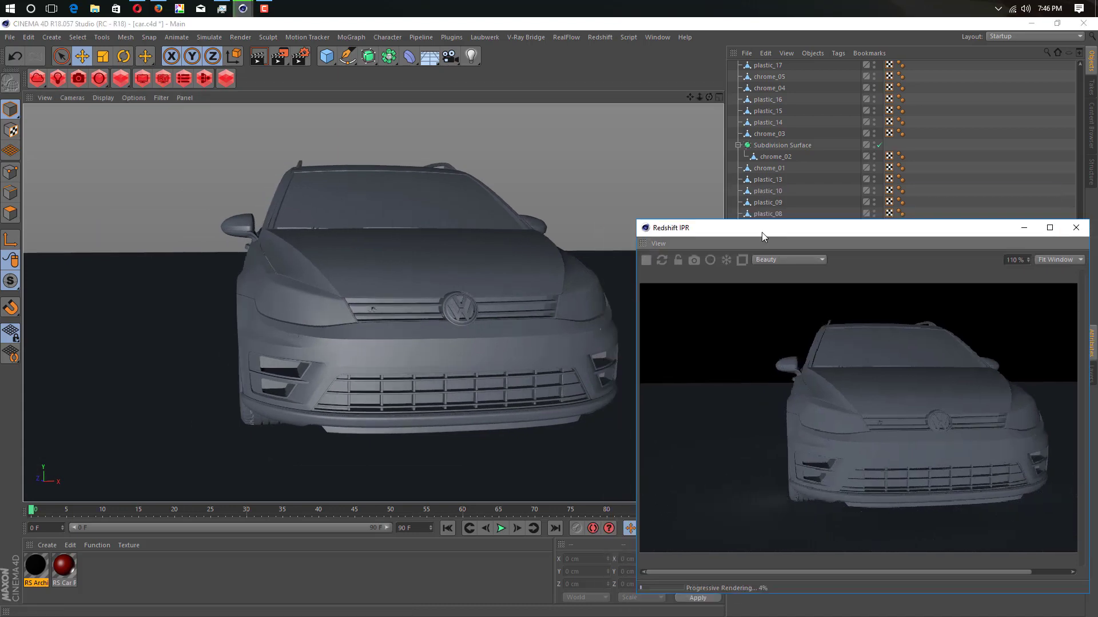
Step: Add a Redshift dome light to the scene and check its lighting on the car in the IPR preview
left_click(55, 77)
mouse_move(71, 80)
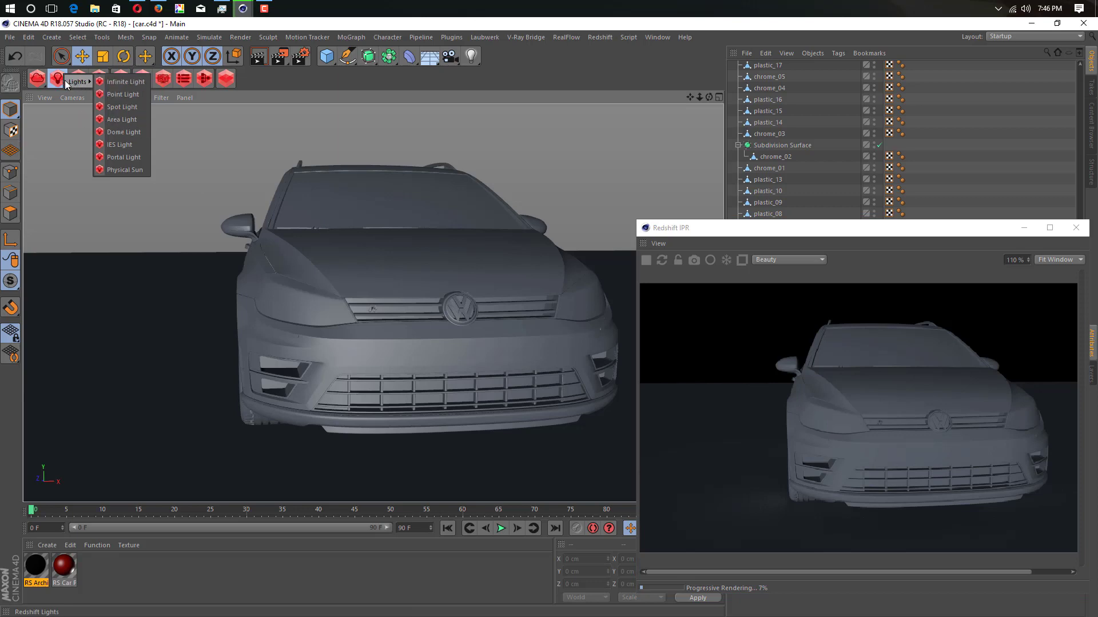
left_click(126, 133)
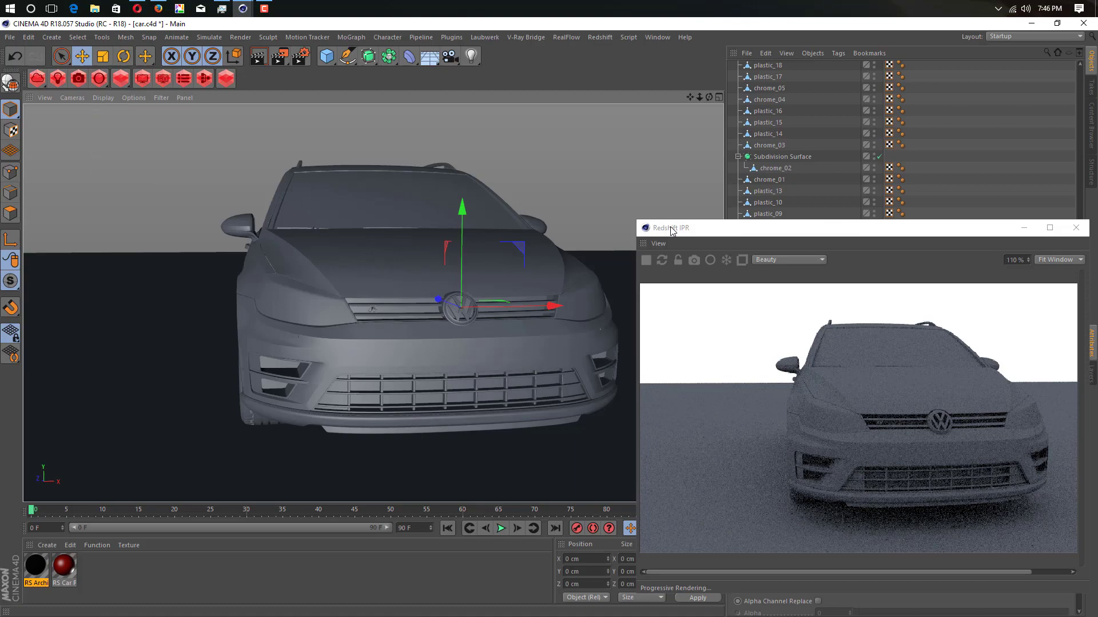
left_click_drag(433, 227, 403, 284, "alt")
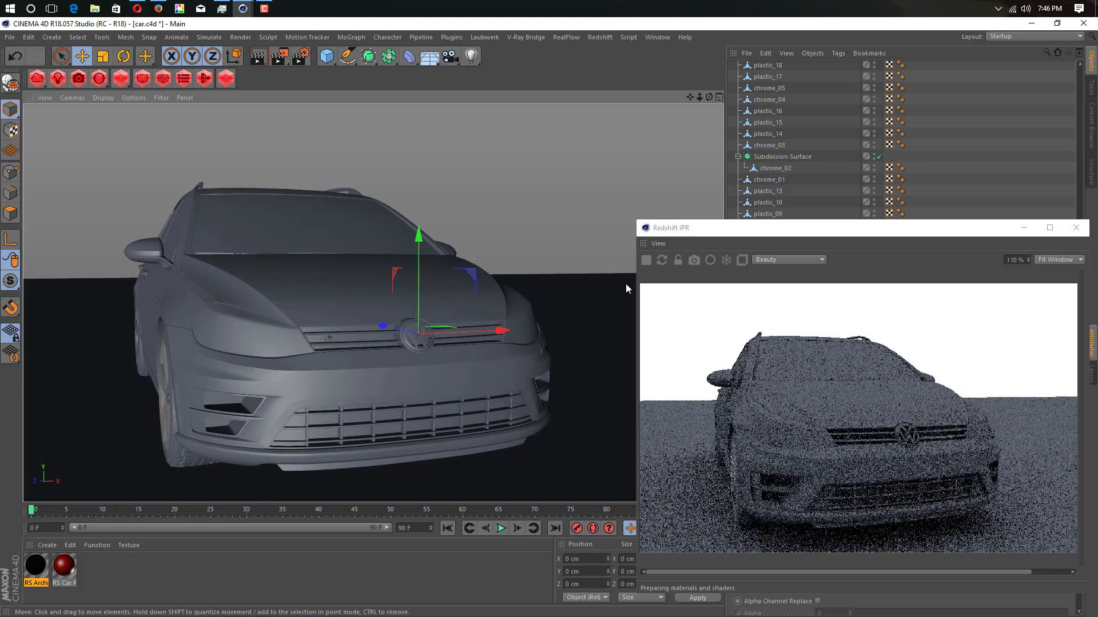
left_click_drag(861, 236, 830, 365)
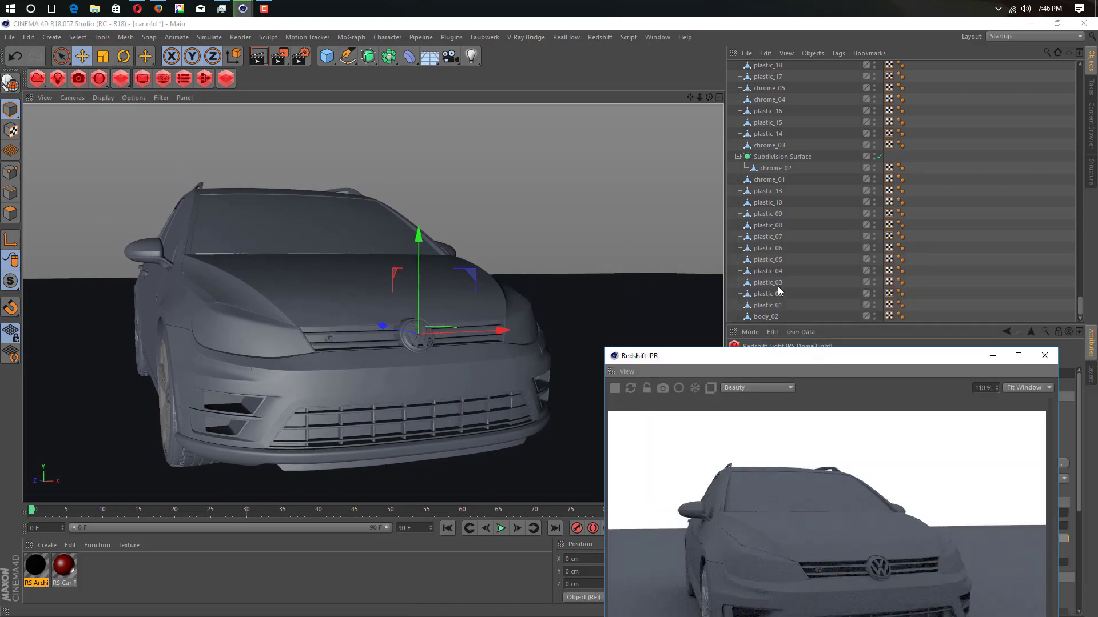
Step: Select all objects in the scene and apply the red RS Car Paint material to them
left_click(107, 574)
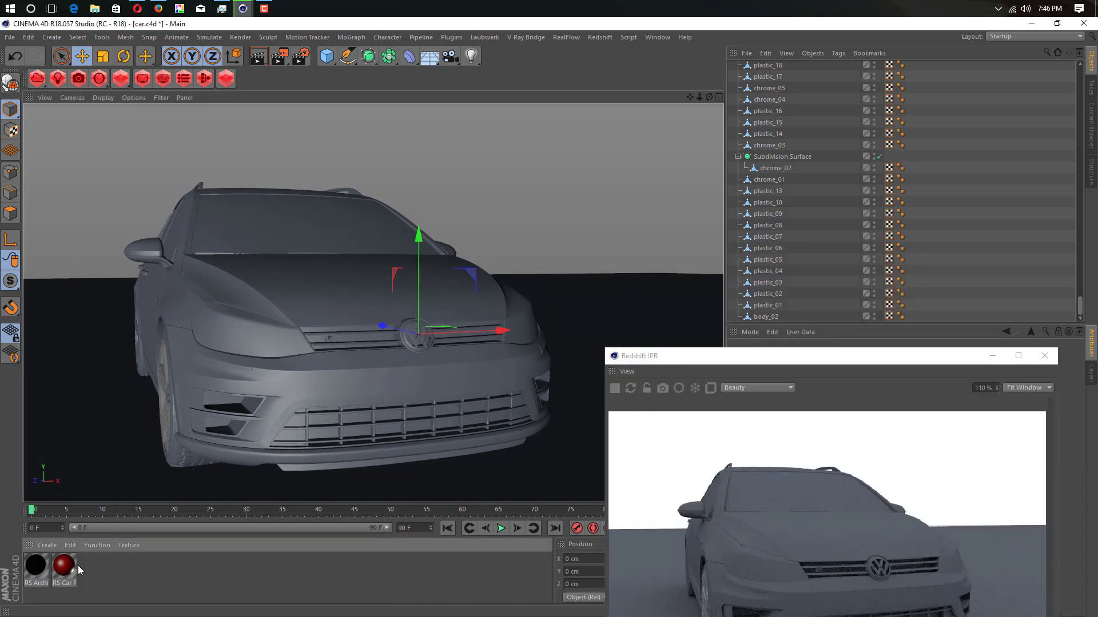
left_click(313, 407)
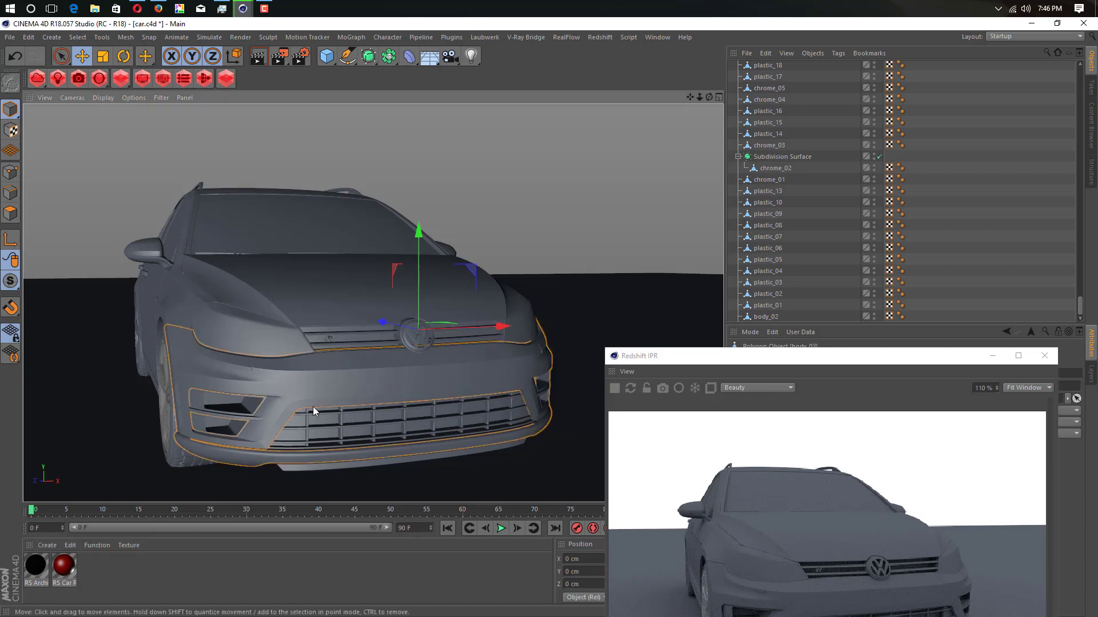
key("ctrl+a")
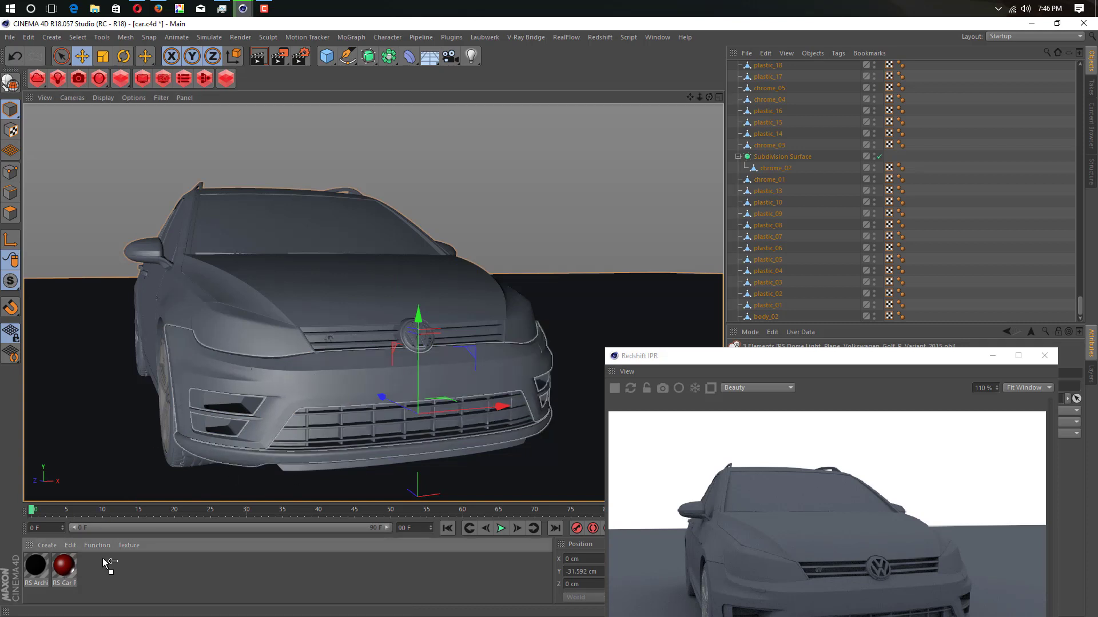
left_click_drag(101, 558, 85, 539)
right_click(66, 578)
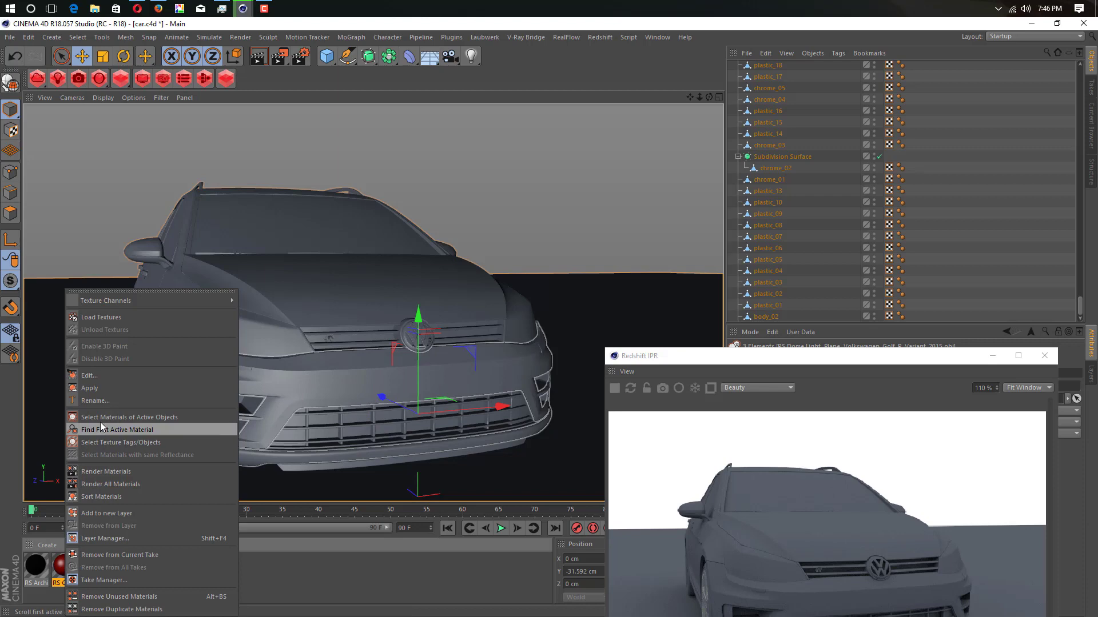
left_click(105, 386)
mouse_move(290, 380)
left_mouse_down("alt")
mouse_move(200, 367)
mouse_move(399, 387)
mouse_move(357, 296)
left_mouse_up("alt")
left_click_drag(715, 356, 652, 272)
left_click_drag(427, 308, 282, 393, "alt")
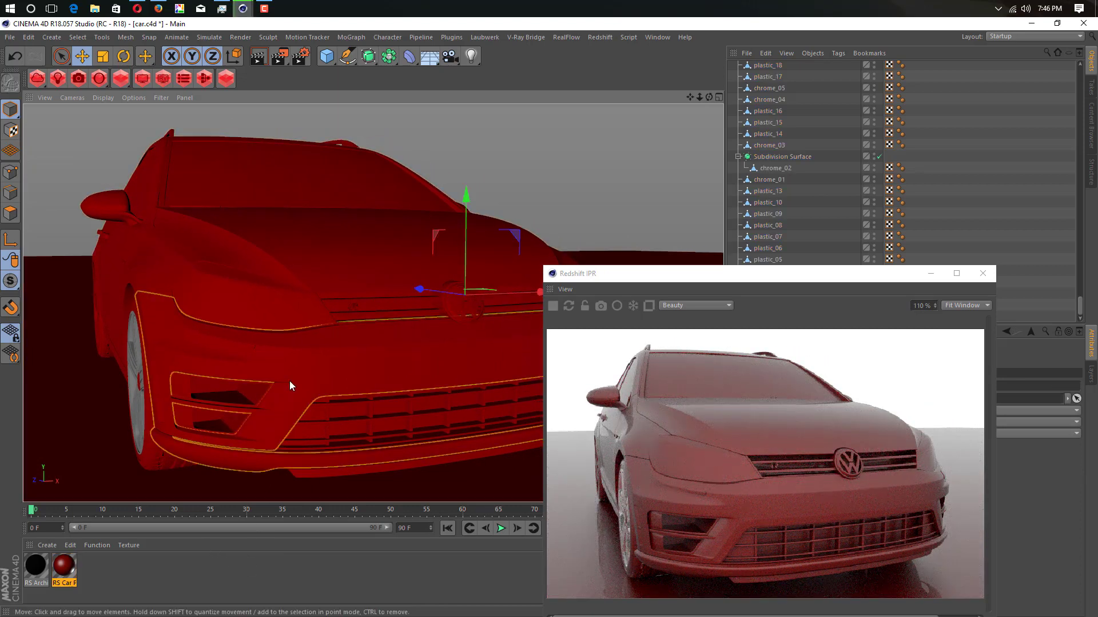
Step: Apply the black Redshift material to all selected objects and check the front of the car in the IPR preview
right_click(29, 573)
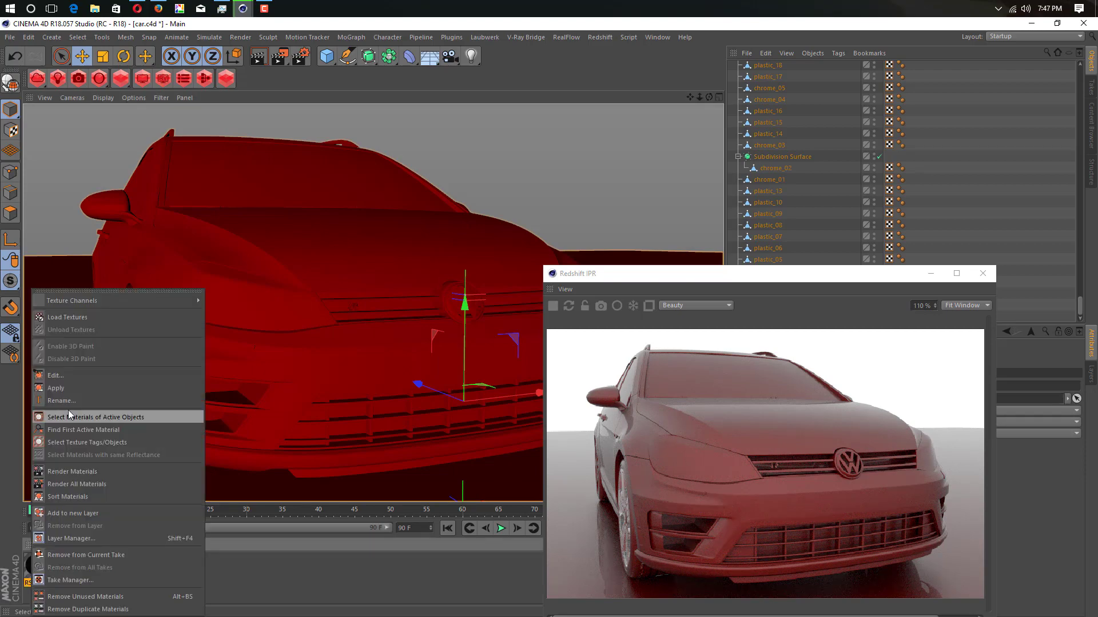
left_click(81, 390)
left_click_drag(285, 359, 351, 360, "alt")
scroll(821, 172, "up", 5)
scroll(821, 170, "up", 5)
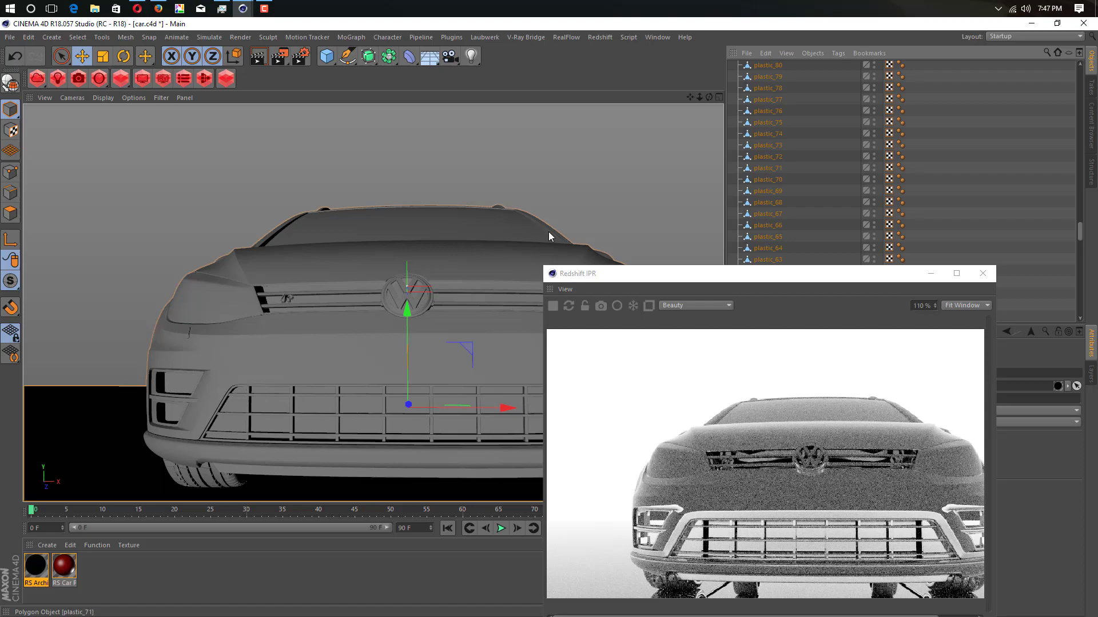
Step: Select the floor plane, apply the RS Car Paint material to it, and check the floor in the IPR preview
left_click(77, 440)
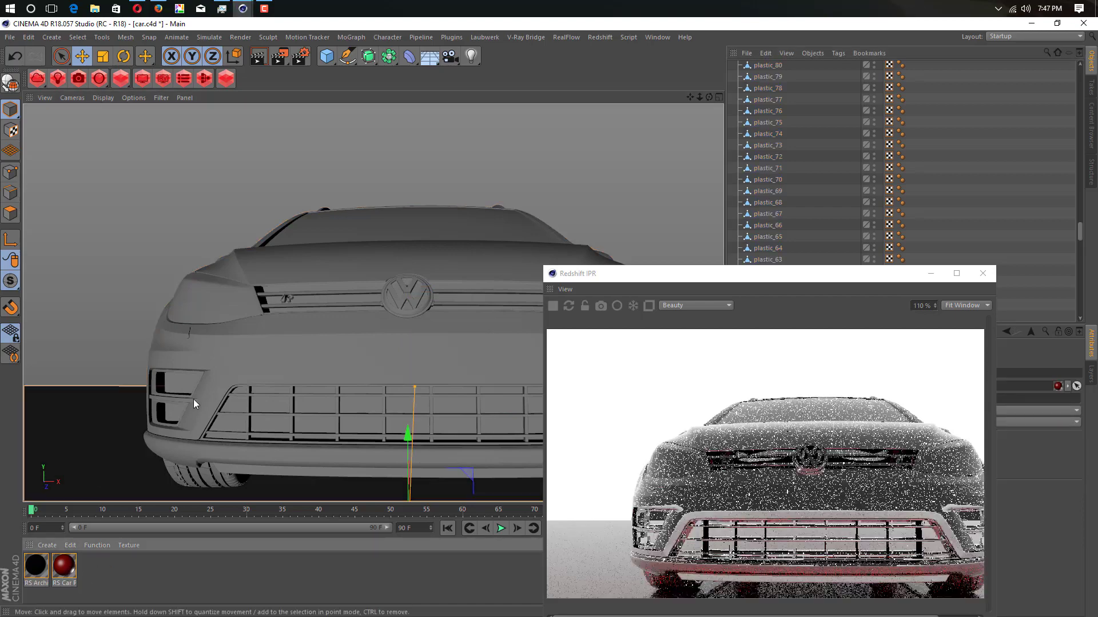
left_click_drag(239, 406, 353, 399, "alt")
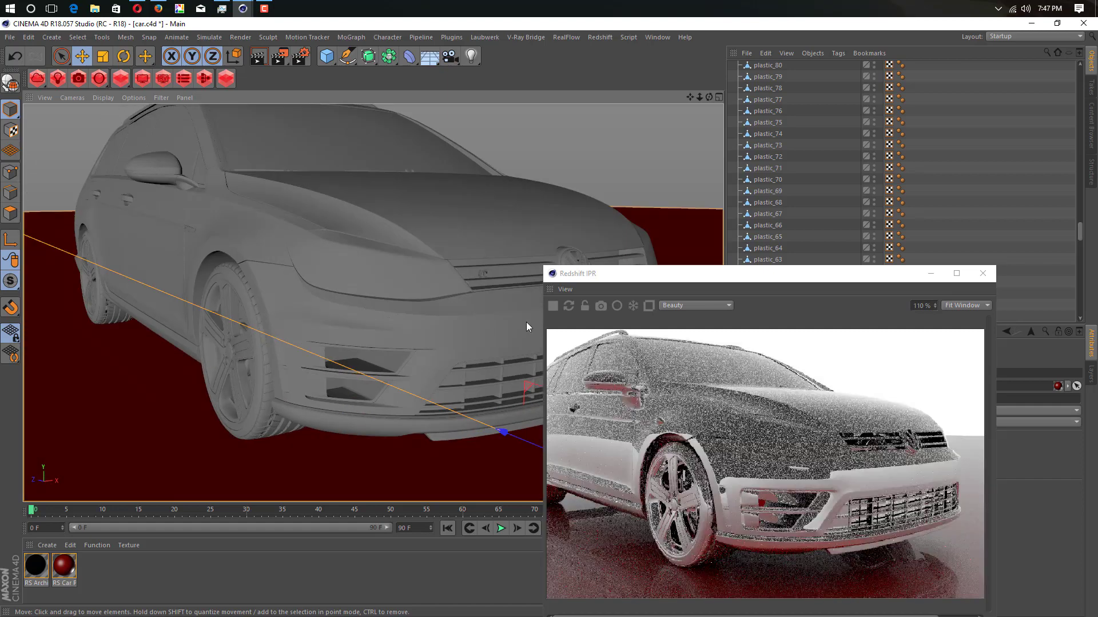
left_click(836, 365)
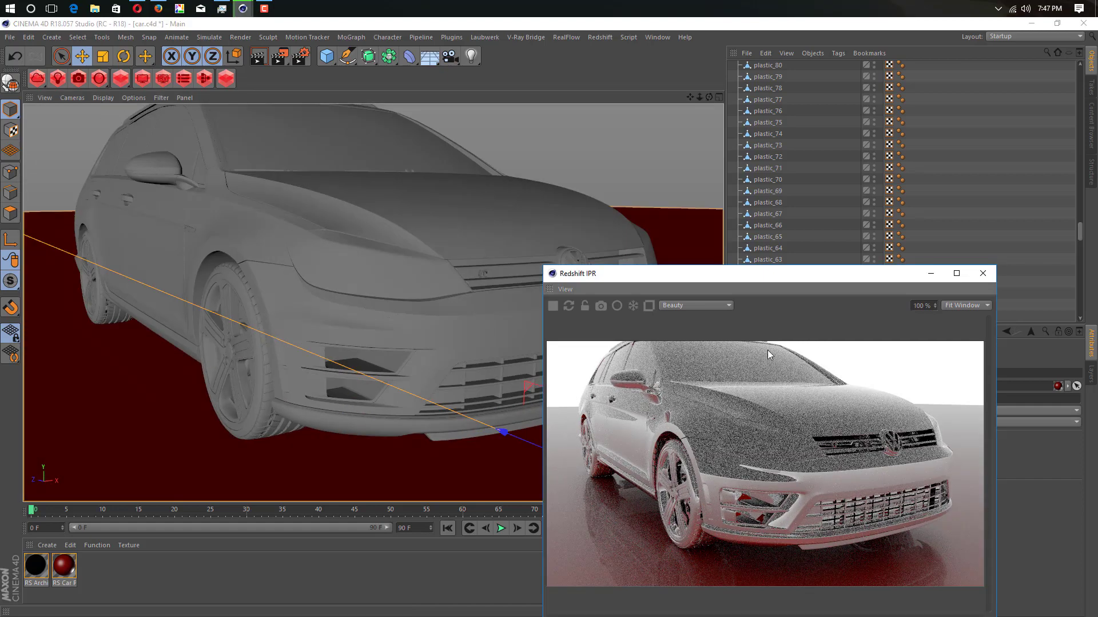
left_click_drag(434, 271, 383, 282, "alt")
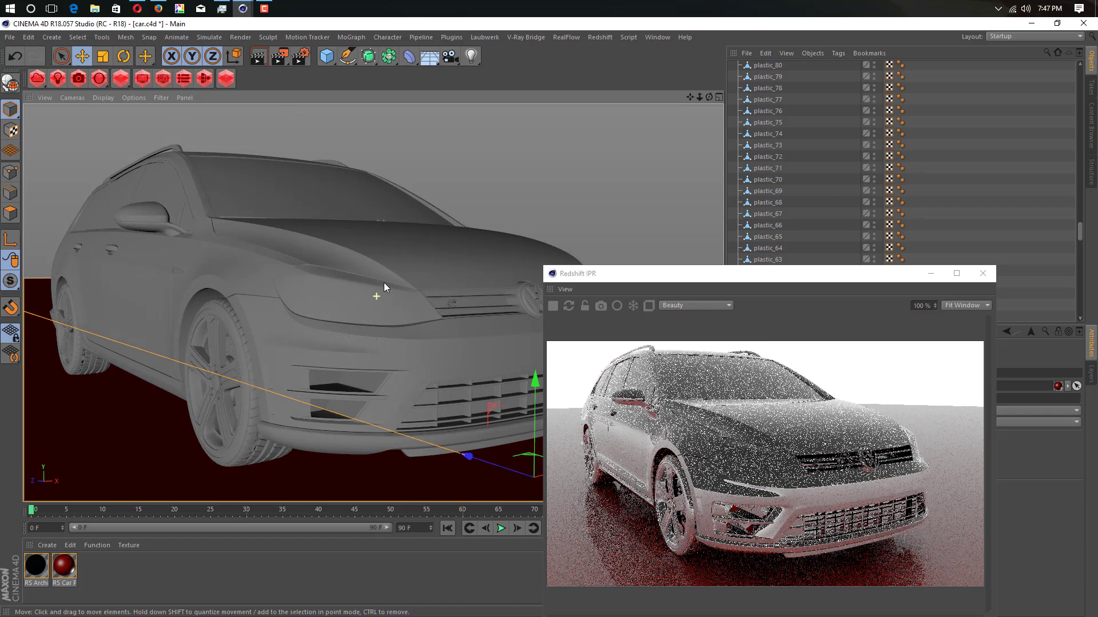
Step: Remove the red and black material tags from the RS Dome Light
left_click_drag(838, 268, 467, 264)
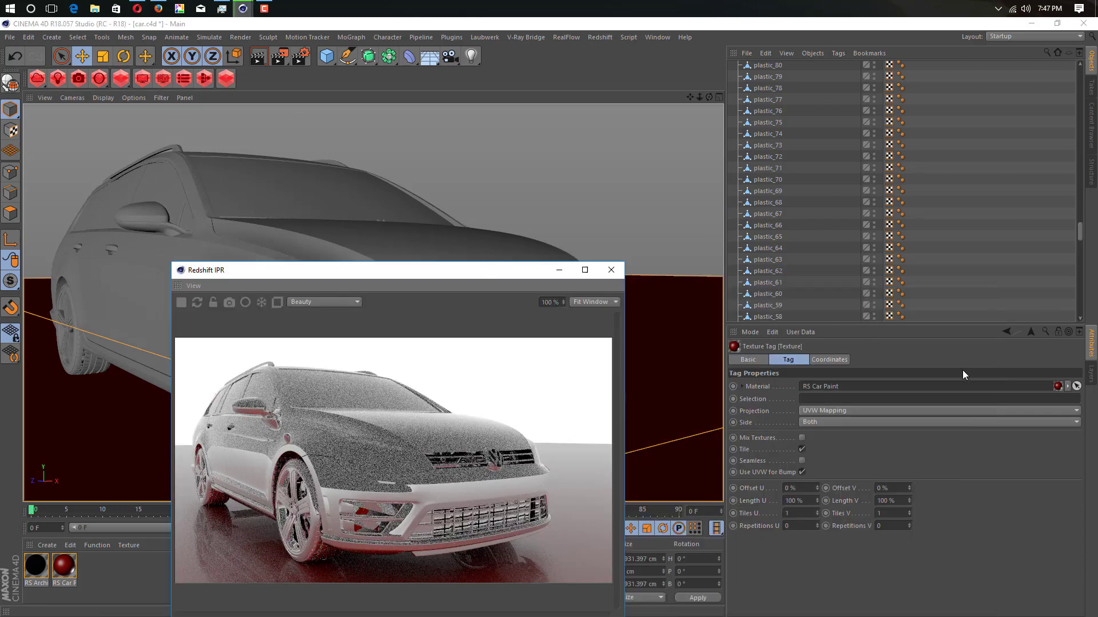
scroll(781, 146, "up", 15)
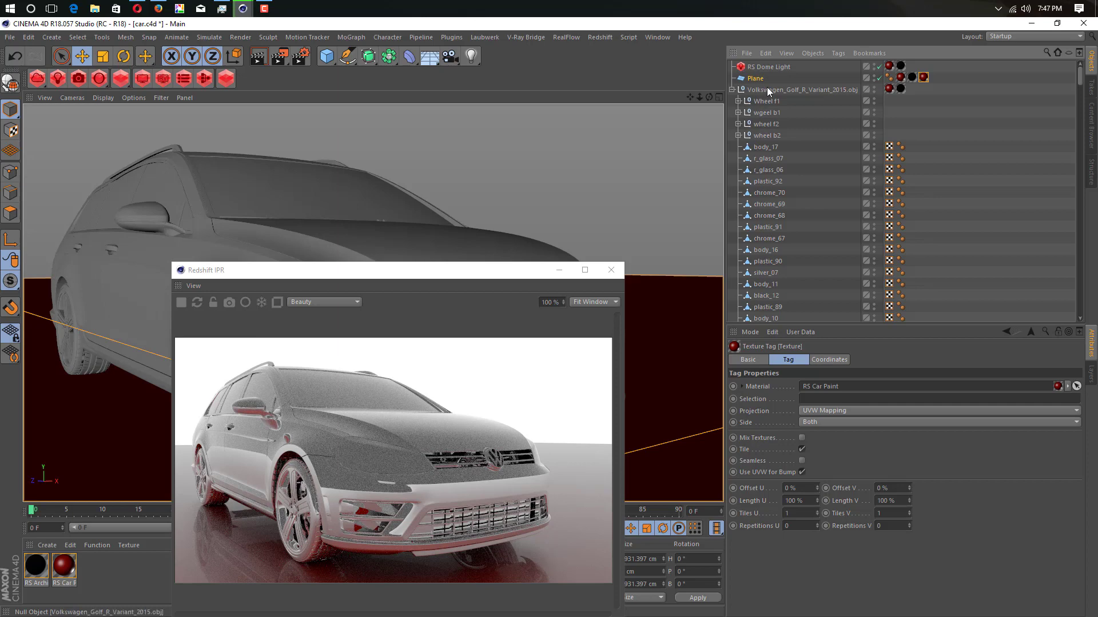
left_click_drag(909, 68, 884, 64)
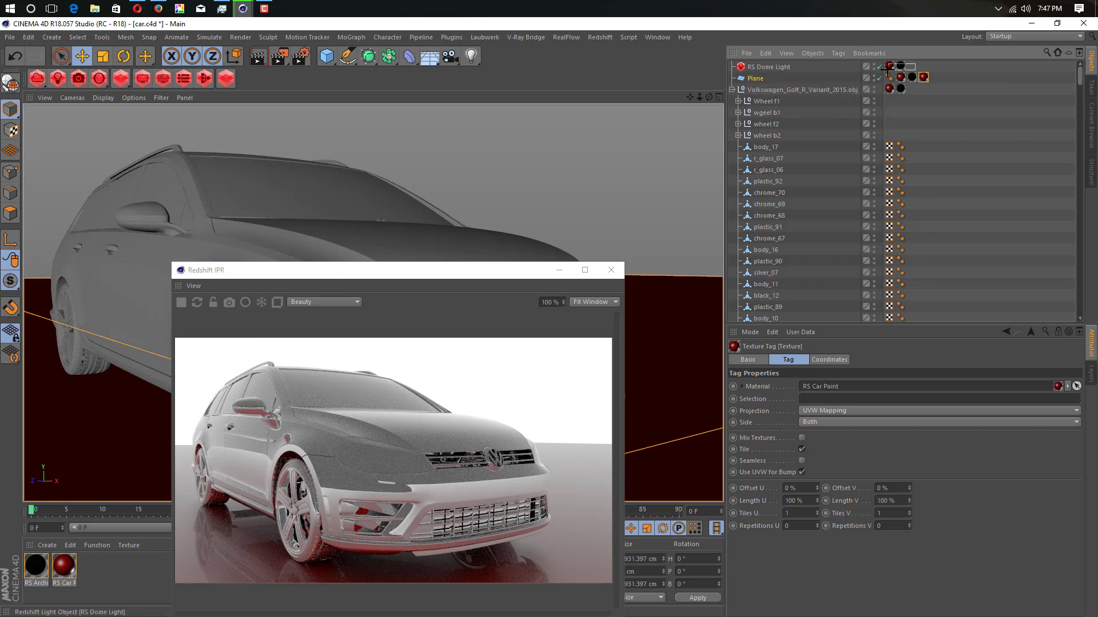
key("Delete")
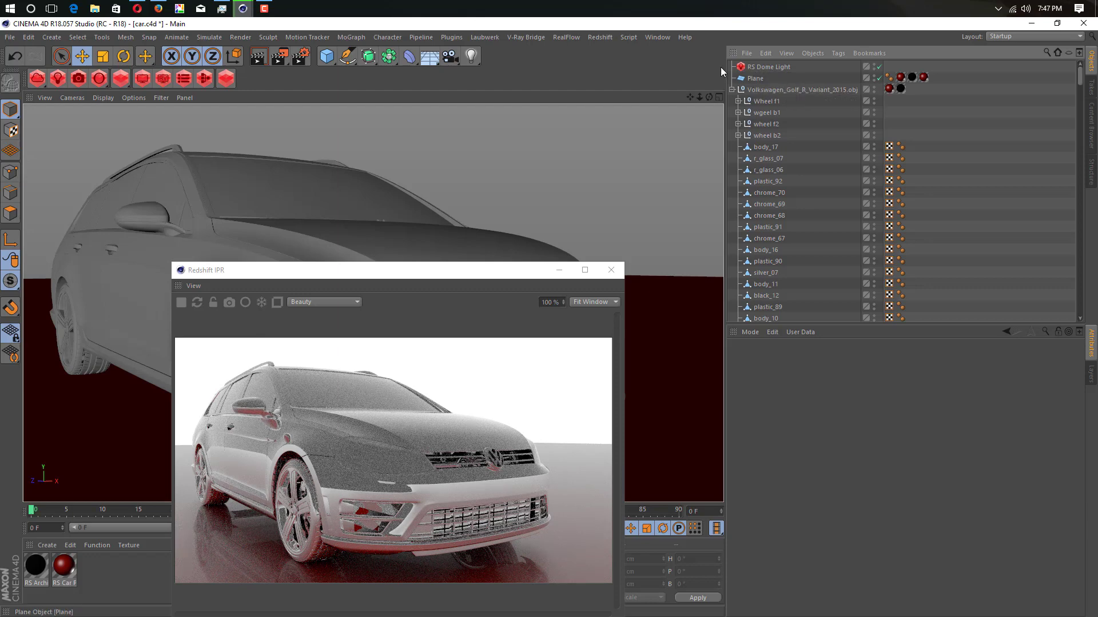
Step: Add an HDRI Link tag to the RS Dome Light and link its Dome Map to that tag
right_click(751, 68)
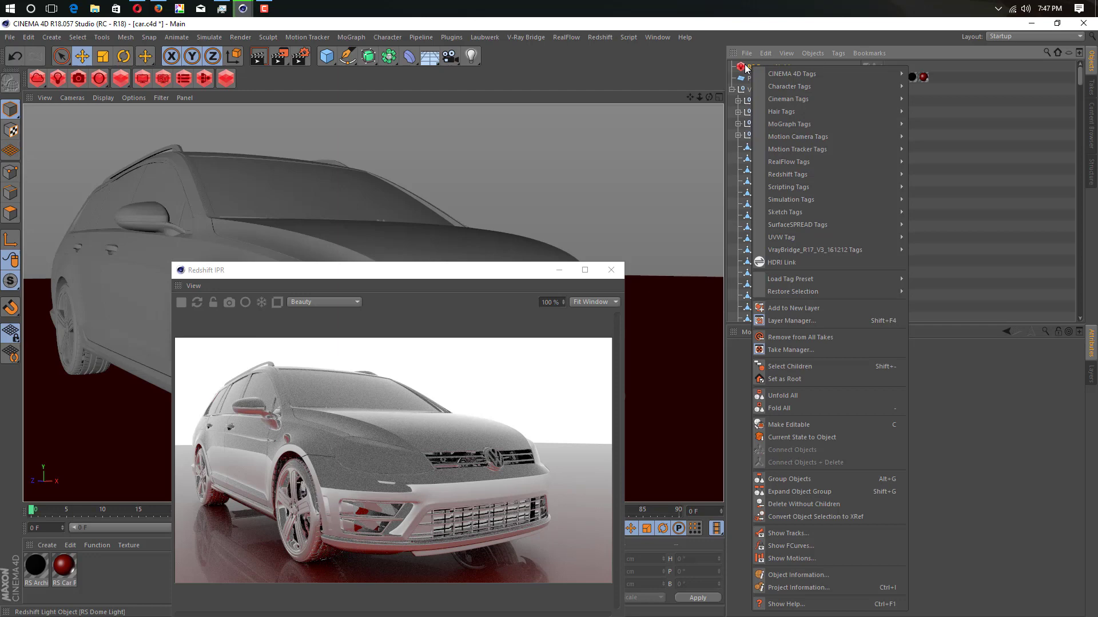
left_click(787, 262)
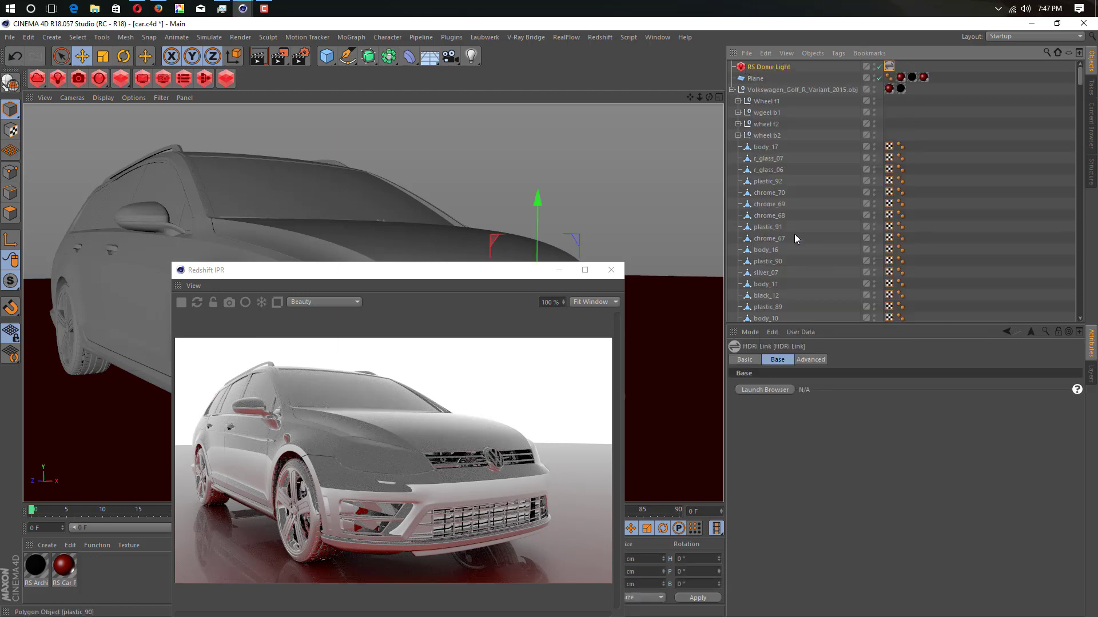
left_click(771, 68)
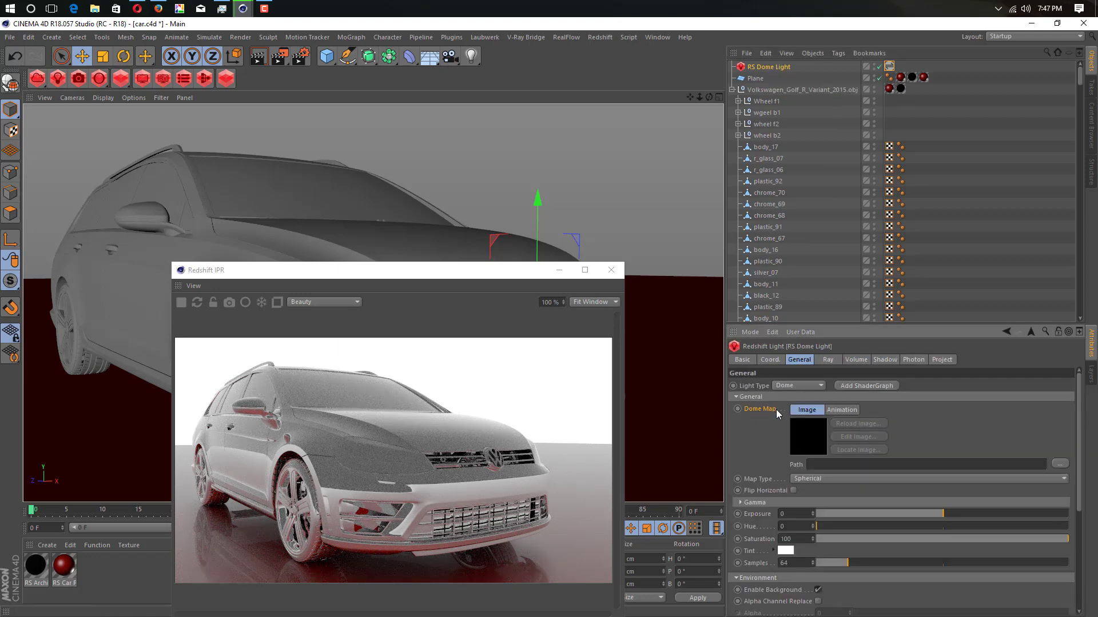
left_click_drag(746, 414, 874, 171)
left_click_drag(874, 171, 890, 69)
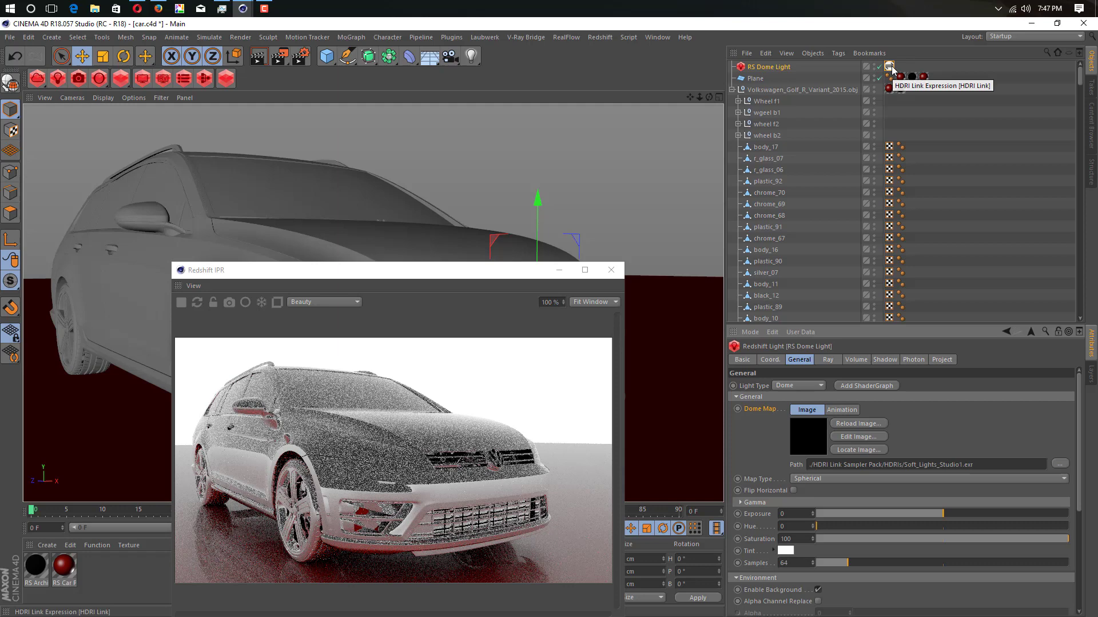
Step: Open the HDRI browser from the dome light's HDRI Link tag and load ModernAtrium from the Commercial Locations pack
left_click(889, 67)
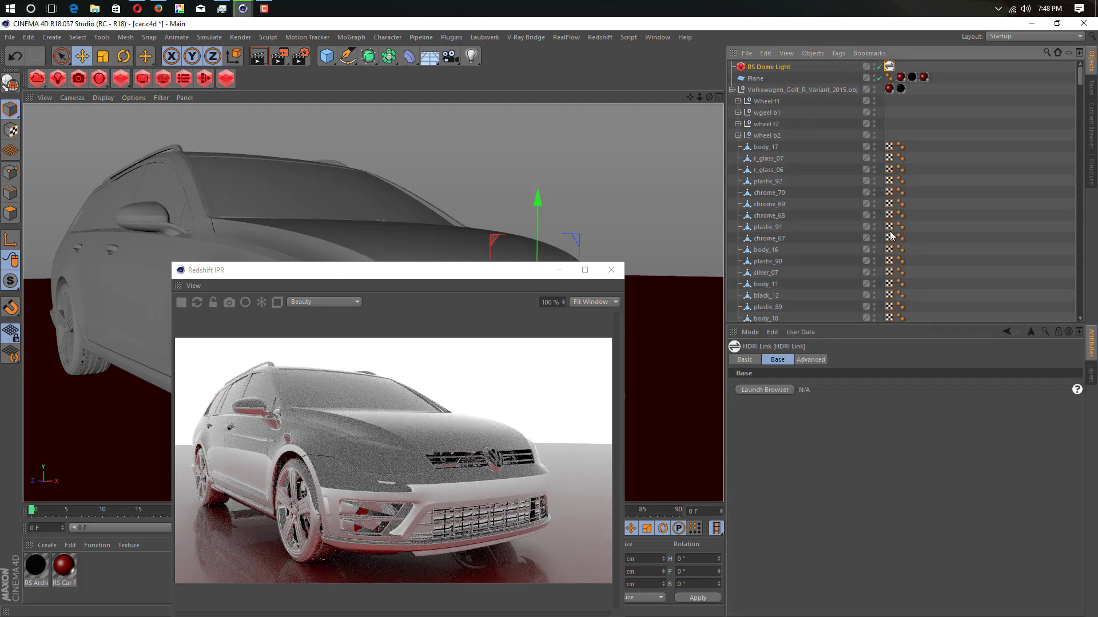
left_click(773, 391)
left_click_drag(832, 289, 895, 187)
scroll(758, 350, "down", 3)
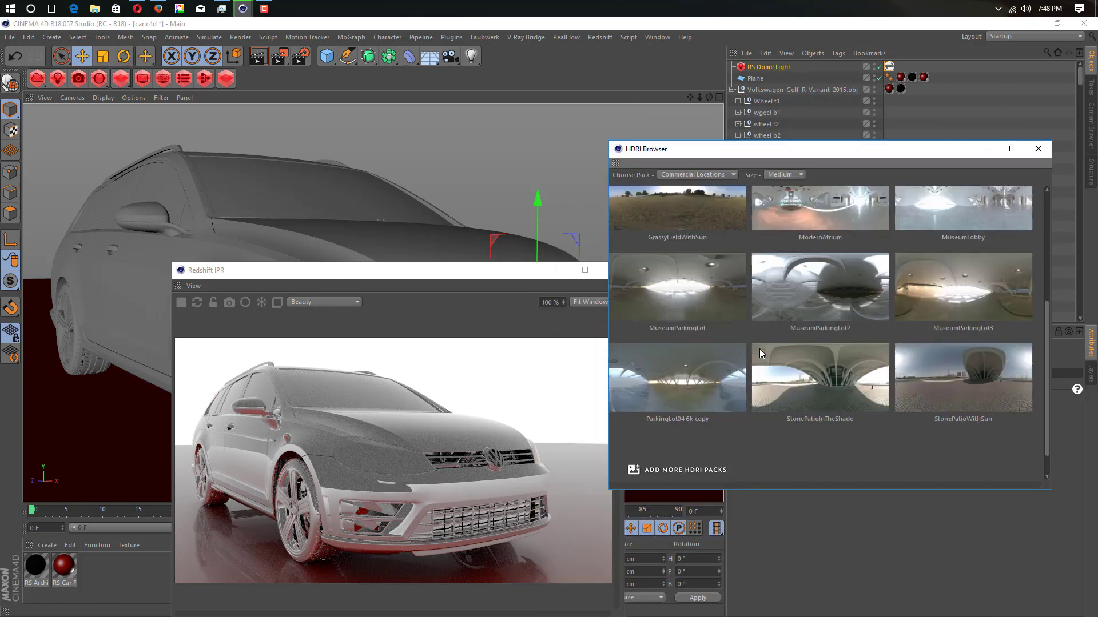
scroll(766, 374, "up", 2)
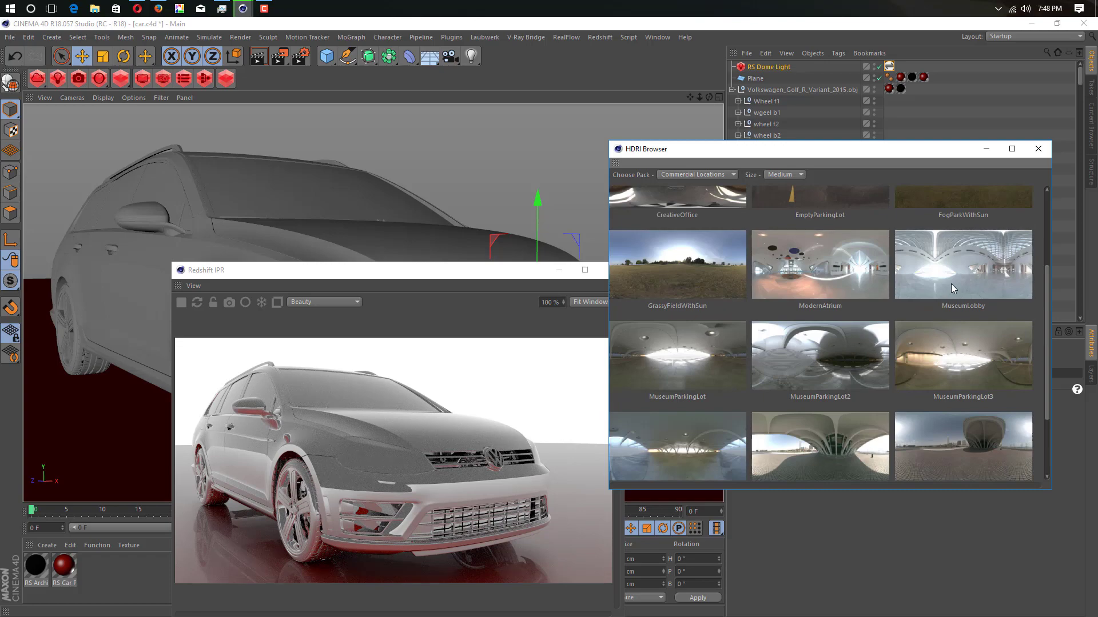
left_click(824, 266)
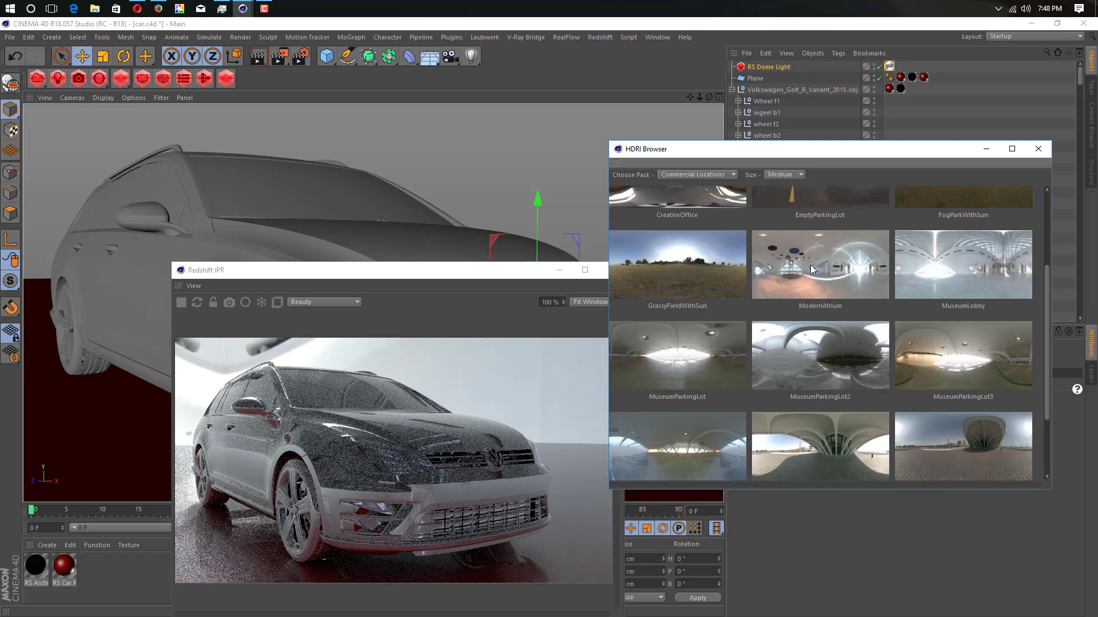
left_click(701, 174)
left_click(700, 174)
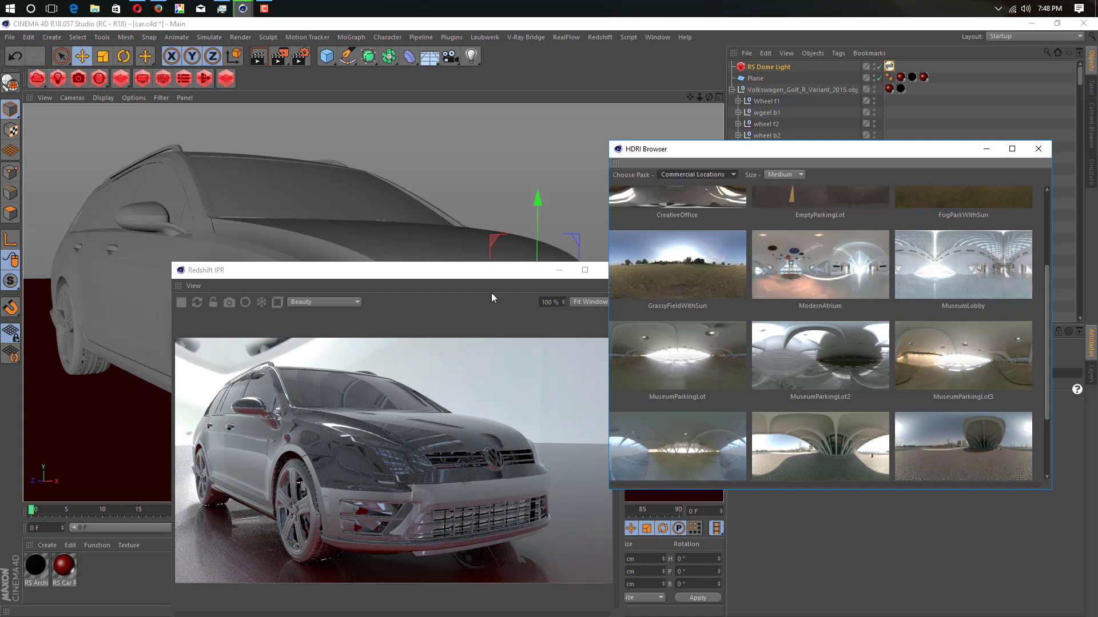
Step: Check the HDRI reflections on the car's front, side and front wheel in the IPR preview
left_click_drag(522, 275, 716, 100)
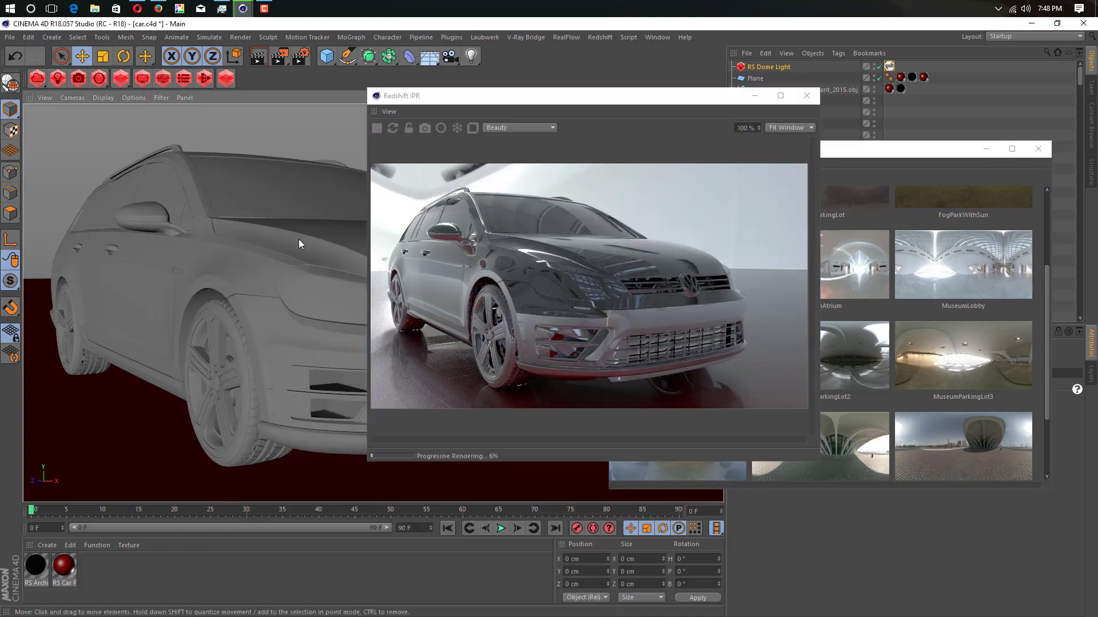
left_click_drag(299, 239, 538, 327, "alt")
scroll(537, 327, "down", 3)
scroll(347, 331, "down", 3)
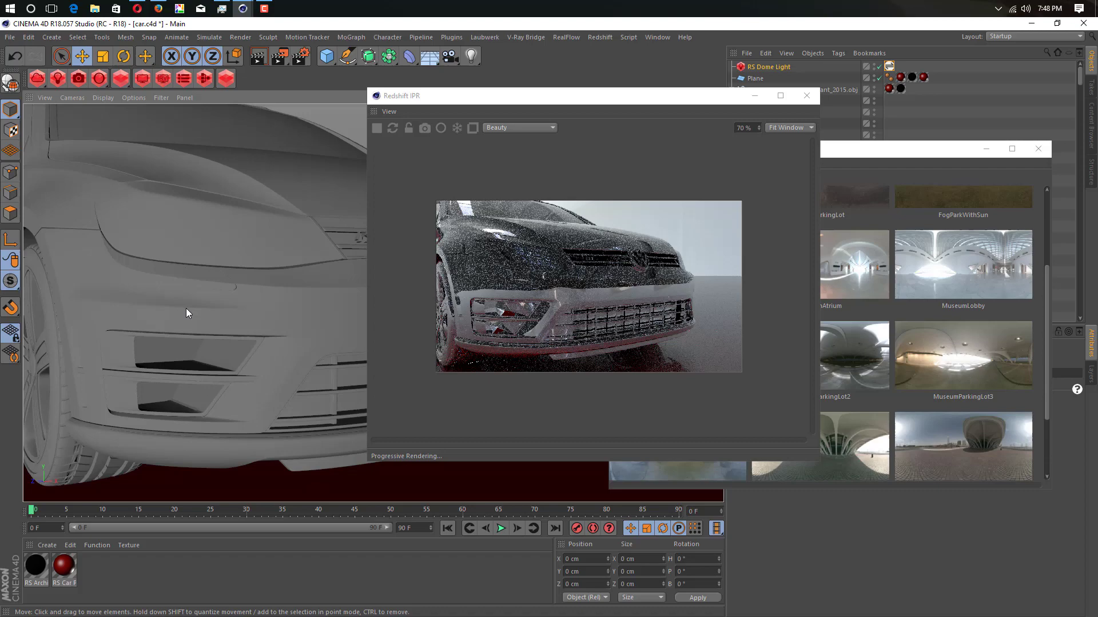
left_click_drag(186, 308, 345, 362, "alt")
left_click(478, 344)
scroll(478, 345, "up", 3)
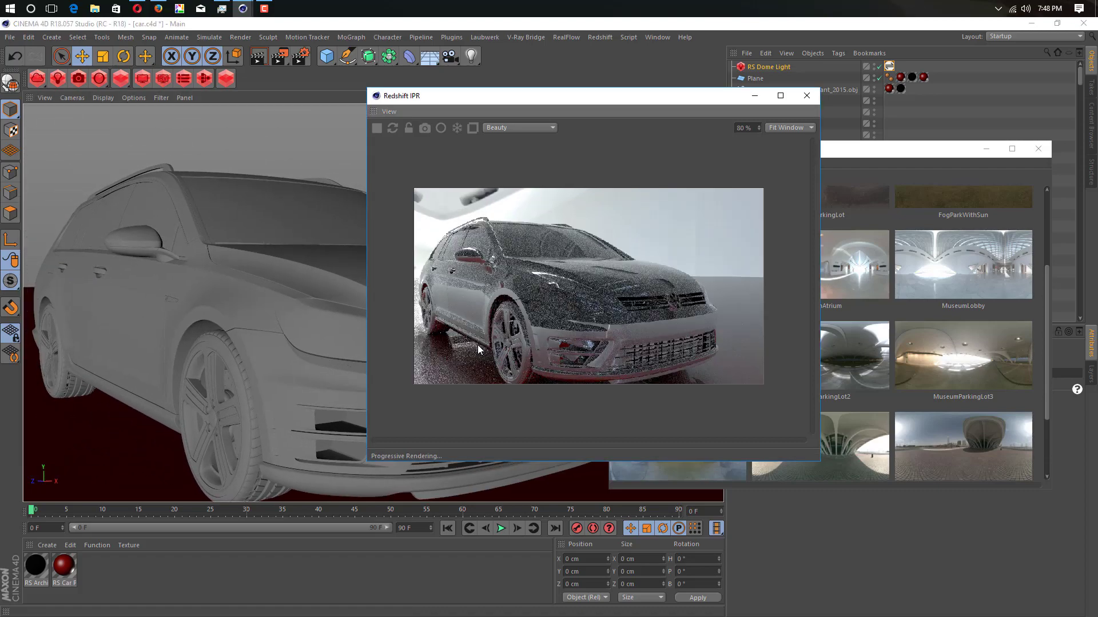
left_click_drag(225, 320, 271, 344, "alt")
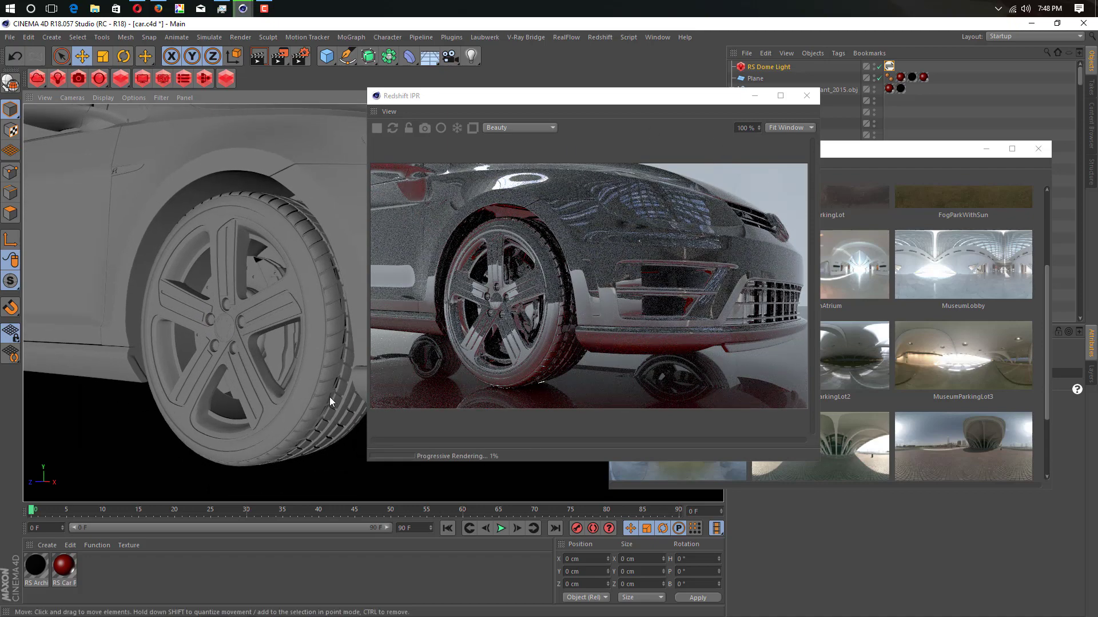
Step: Open the RS Architectural material and review its object assignments and illumination settings
double_click(28, 564)
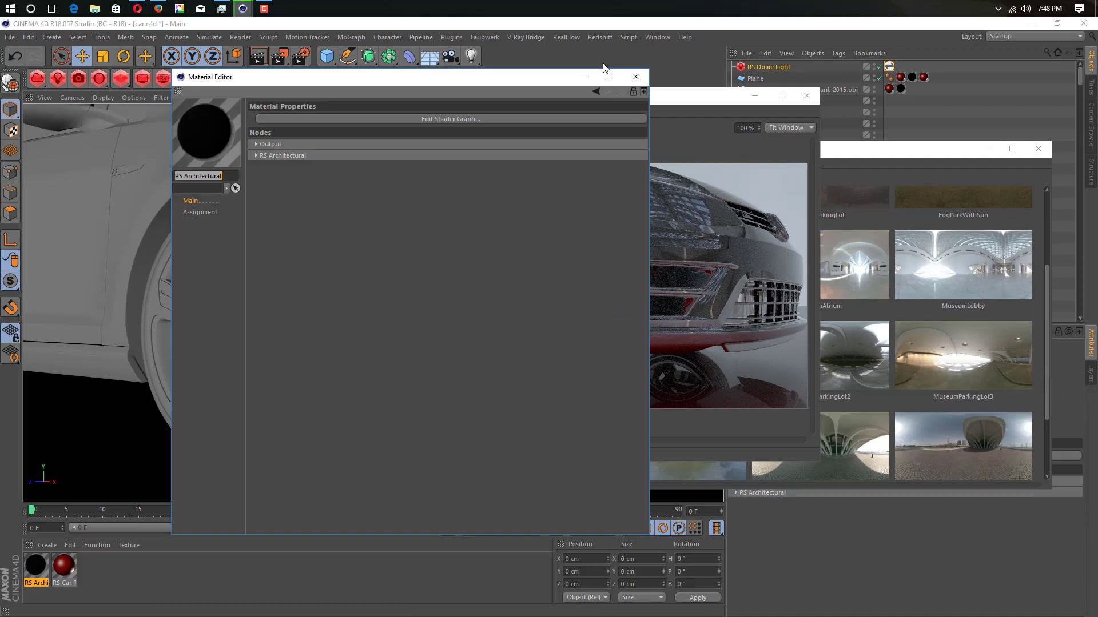
left_click_drag(483, 77, 861, 96)
left_click(577, 229)
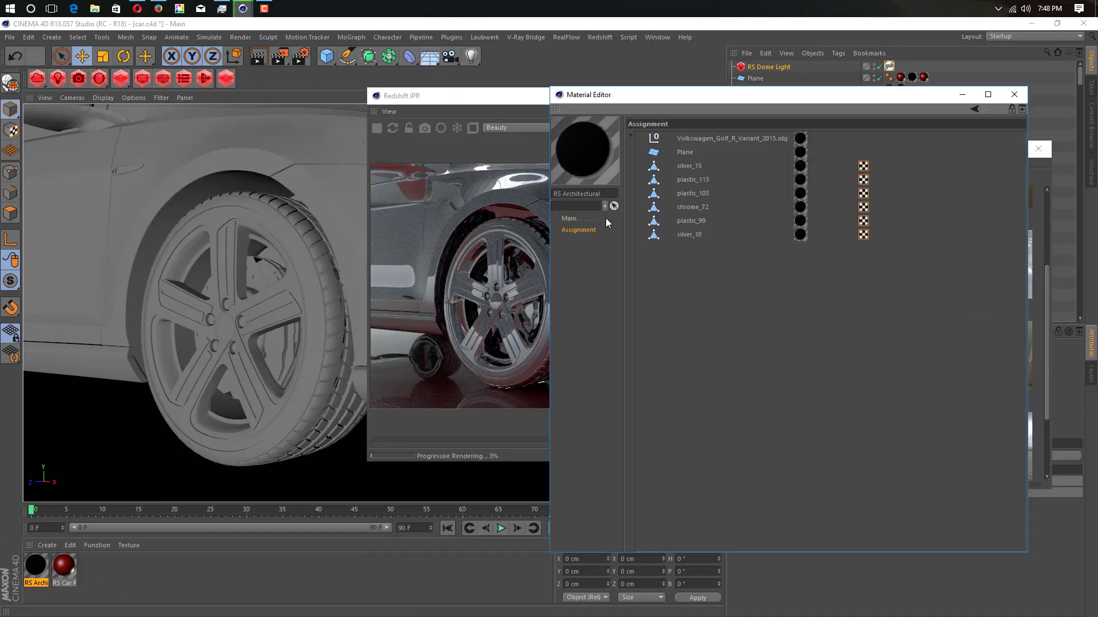
left_click(570, 218)
left_click(634, 173)
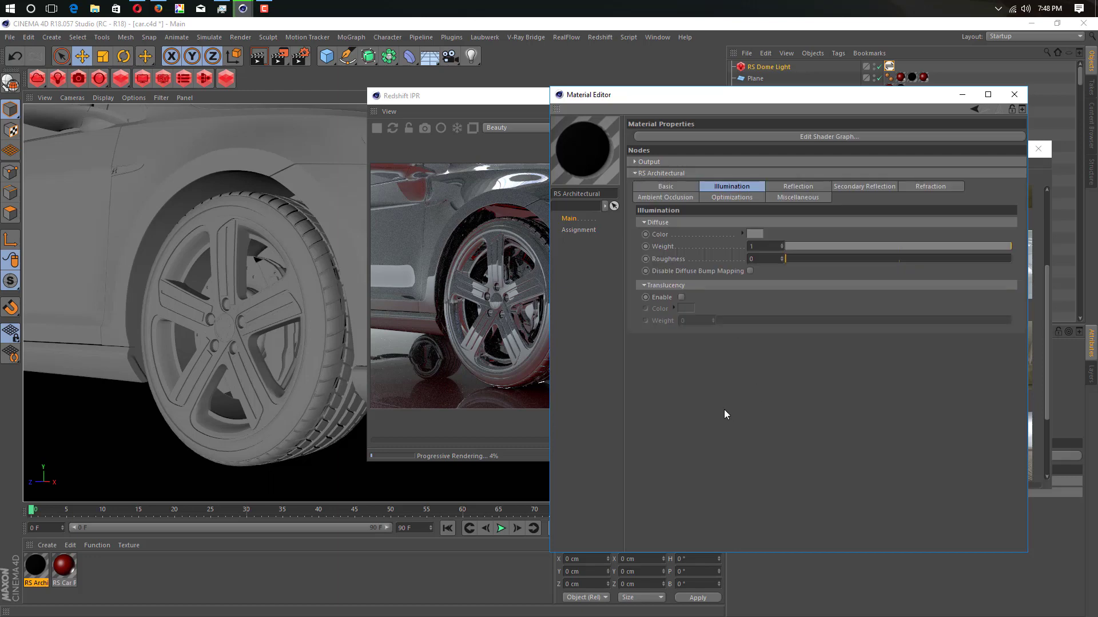
left_click_drag(819, 101, 537, 53)
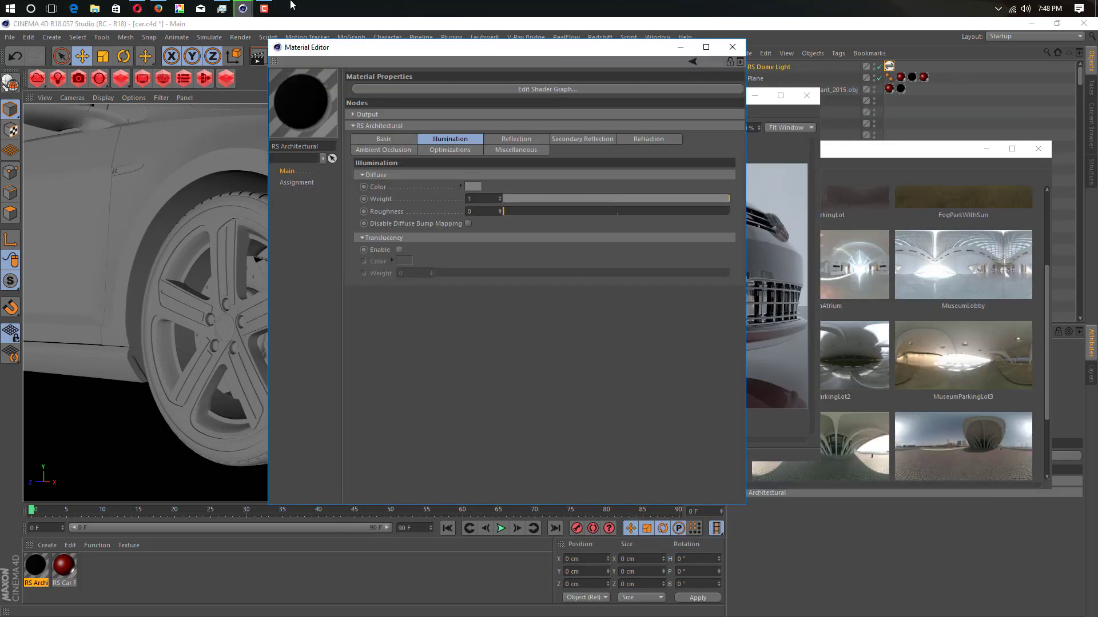
left_click(265, 9)
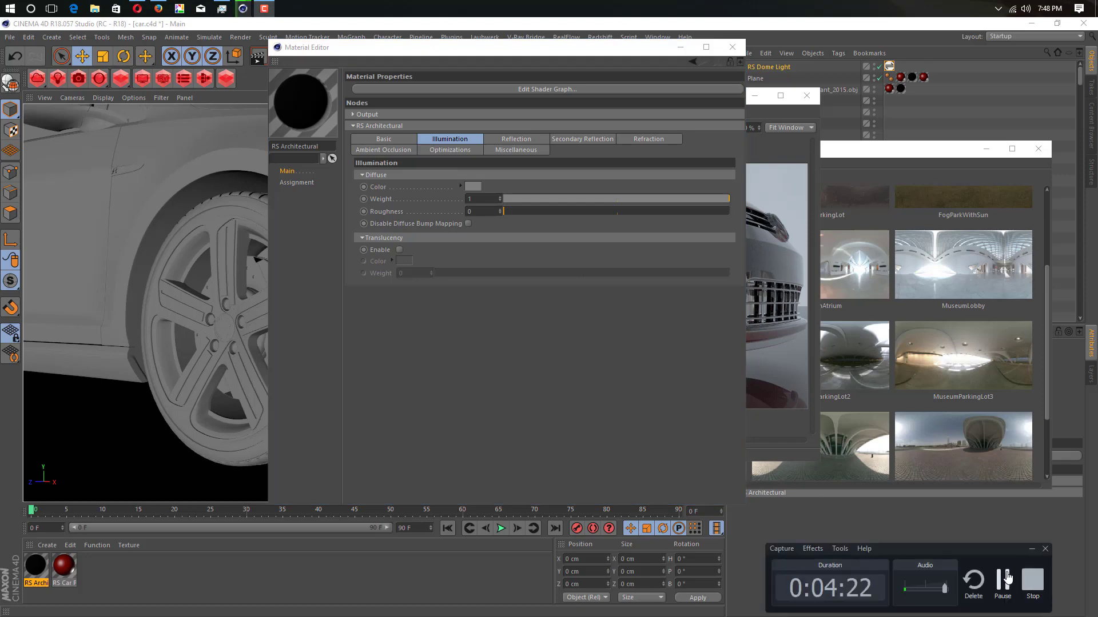
left_click(1007, 579)
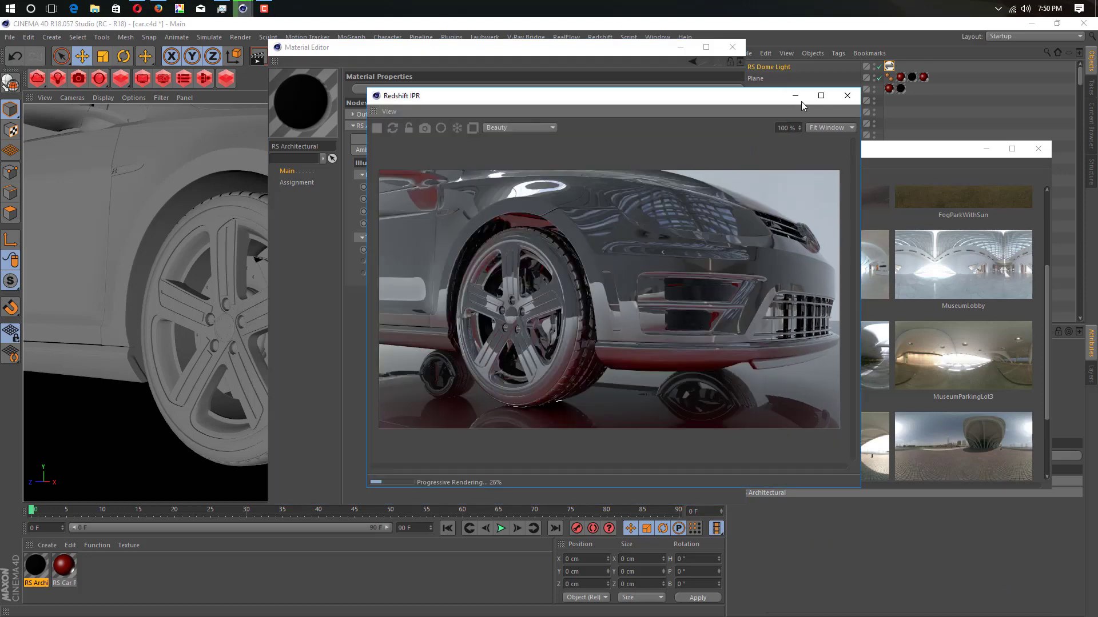
Step: Inspect the front wheel enlarged in the IPR preview, and minimise the Redshift IPR and Material Editor windows
scroll(550, 309, "up", 2)
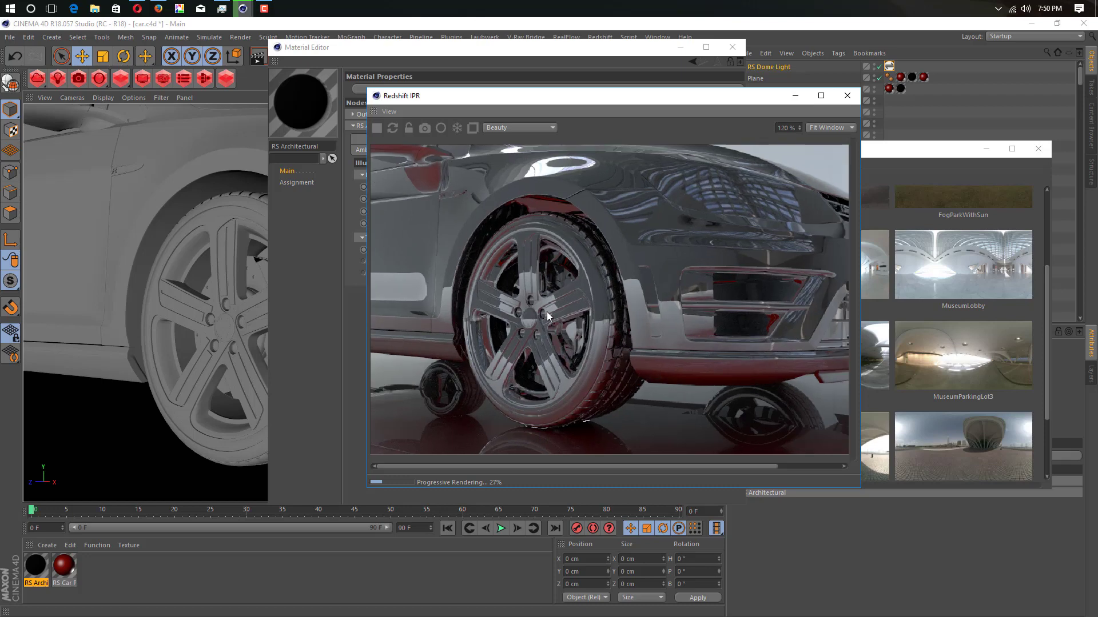
left_click(794, 96)
left_click_drag(615, 48, 533, 167)
left_click(587, 171)
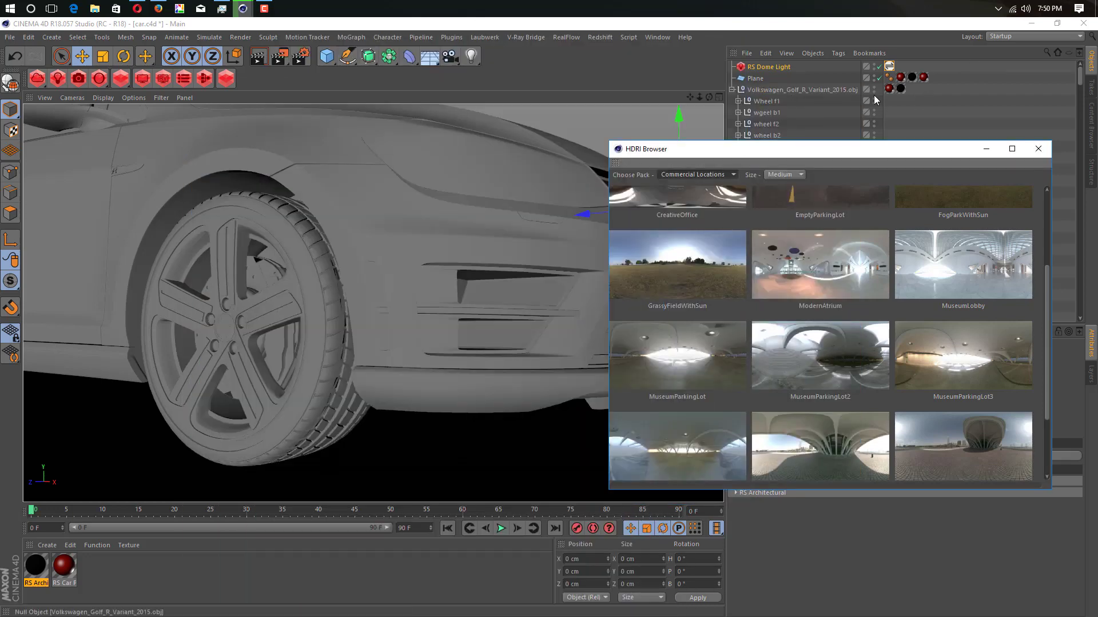
Step: Frame the car's front bumper and wheel in the viewport and restore the Redshift IPR window to check that view
left_click_drag(863, 150, 854, 216)
middle_click_drag(513, 181, 454, 207, "alt")
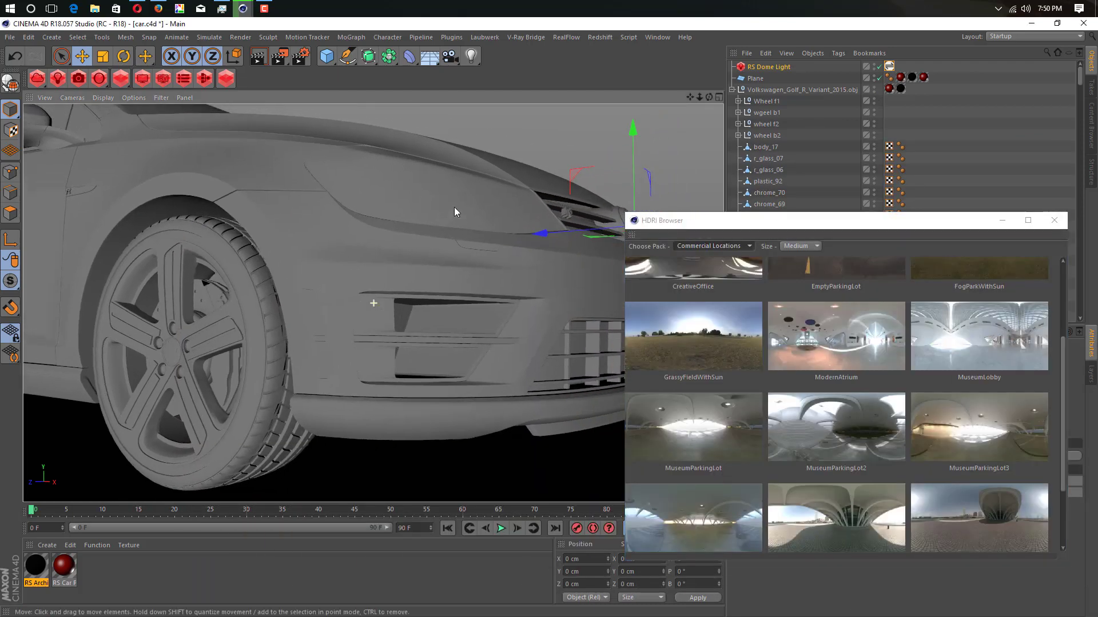
mouse_move(454, 207)
left_mouse_down("alt")
mouse_move(465, 213)
mouse_move(376, 248)
mouse_move(396, 245)
mouse_move(432, 285)
mouse_move(442, 263)
mouse_move(448, 287)
mouse_move(474, 292)
left_mouse_up("alt")
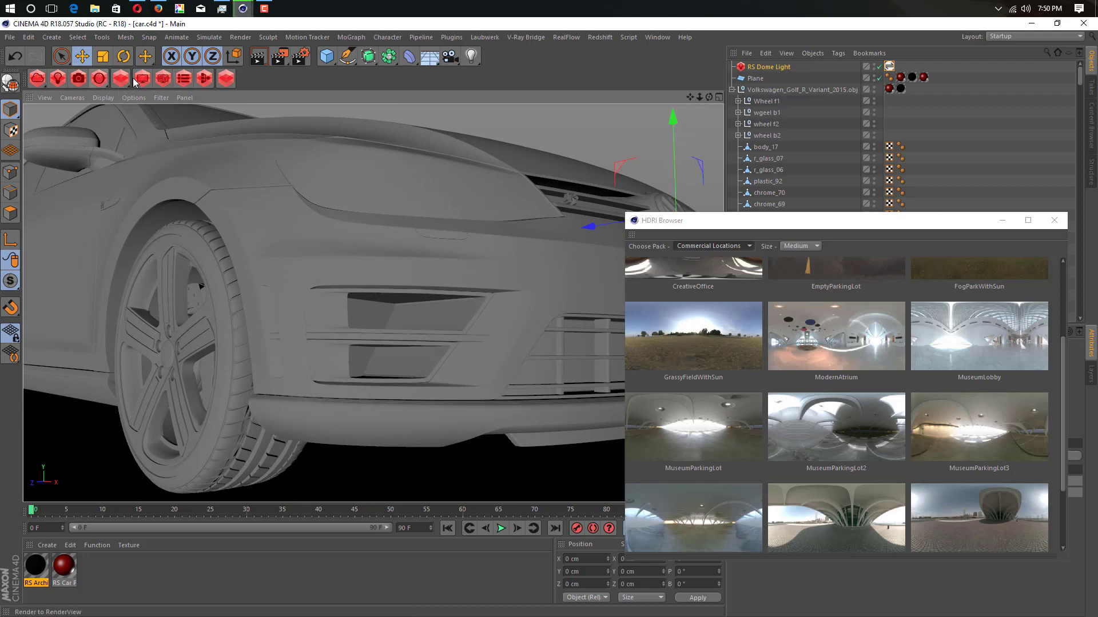
left_click_drag(694, 222, 273, 163)
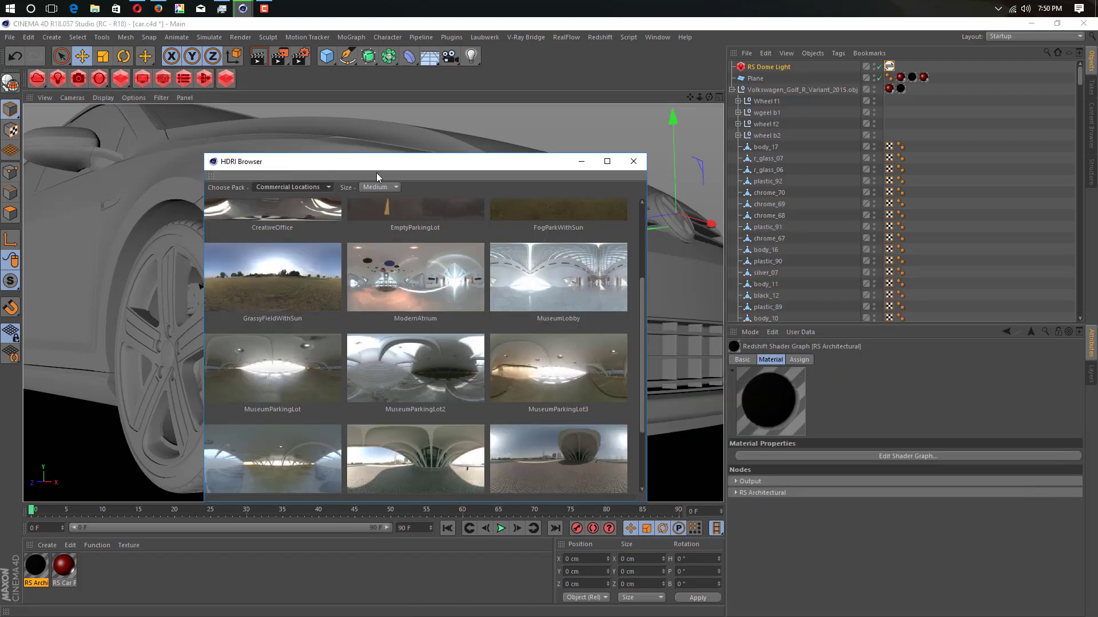
left_click_drag(531, 176, 712, 217)
left_click_drag(400, 285, 251, 177, "alt")
mouse_move(243, 8)
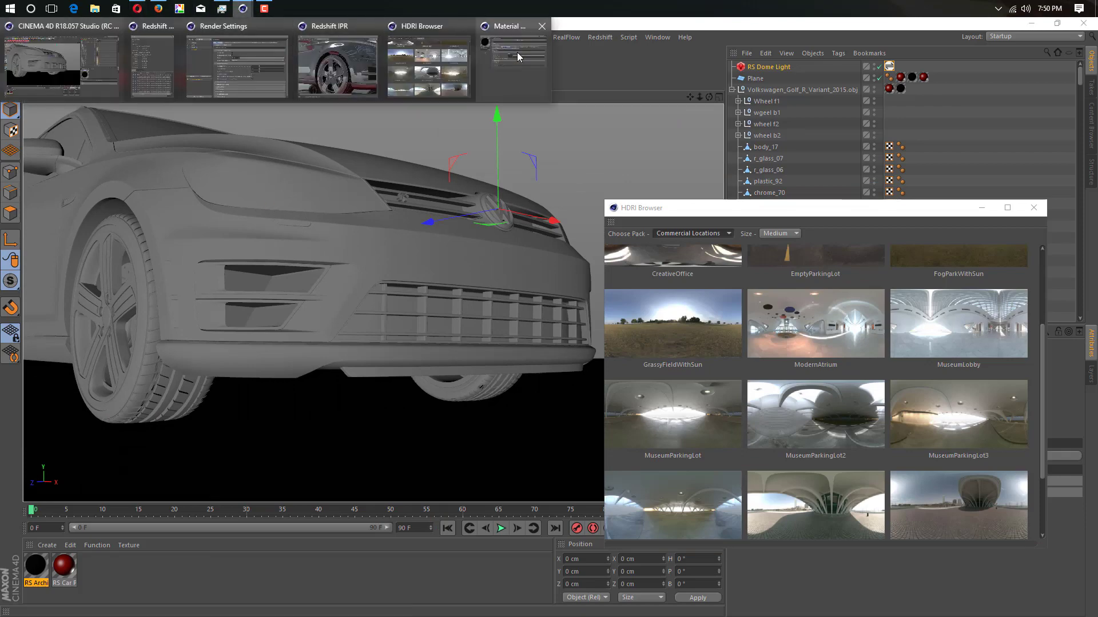
left_click(337, 66)
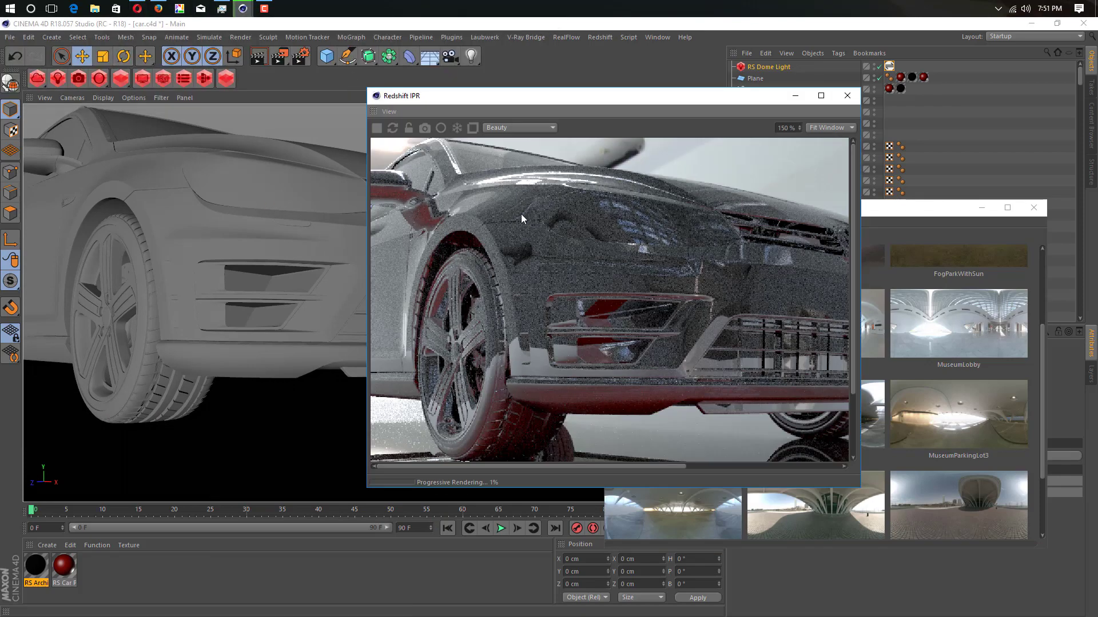
left_click_drag(275, 222, 245, 231, "alt")
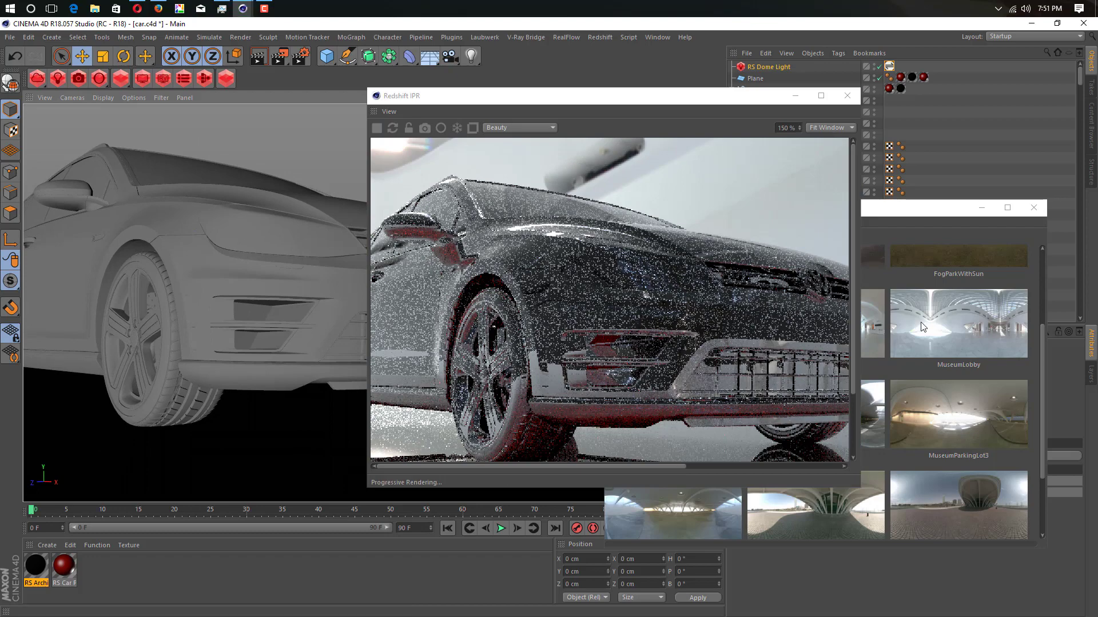
Step: Switch the dome light's HDRI to CreativeOffice and check the car's reflections from the front and side in the IPR preview
left_click(943, 319)
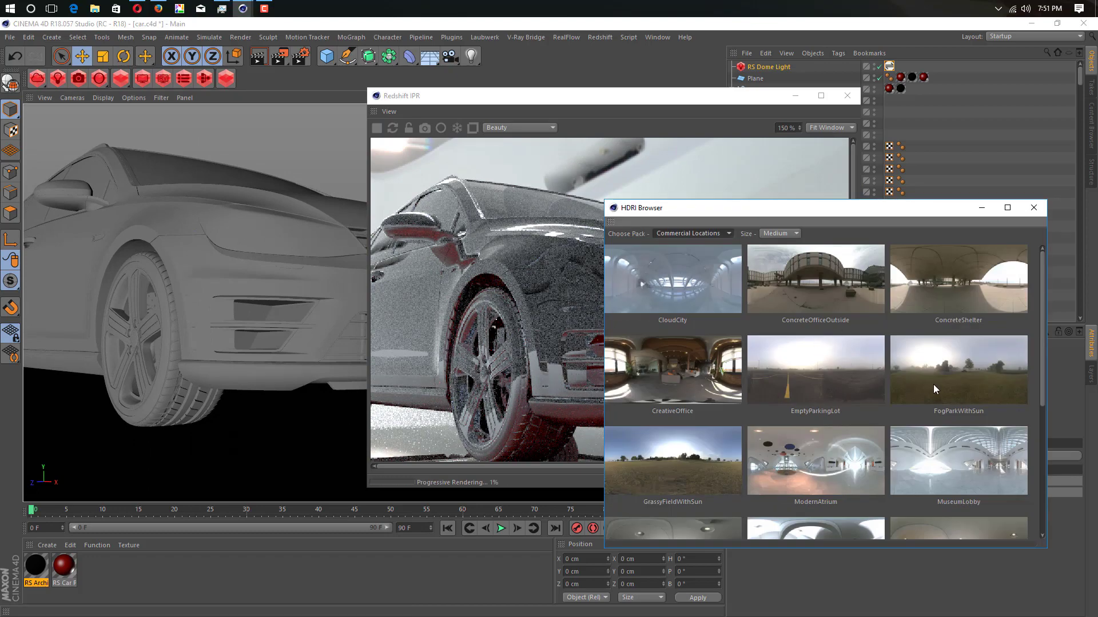
left_click(697, 373)
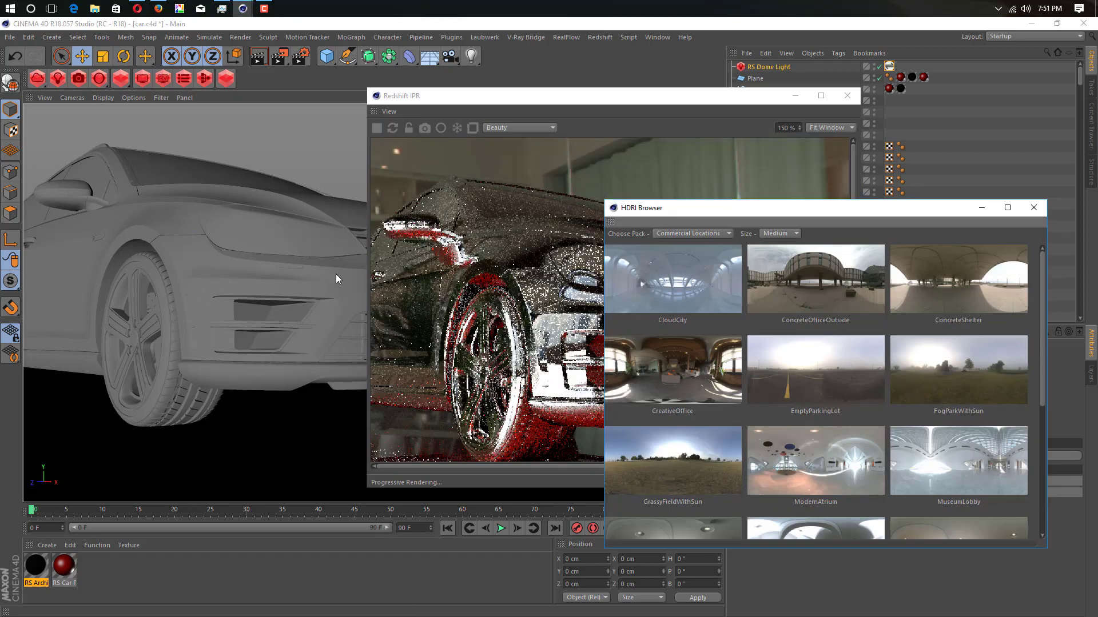
left_click_drag(190, 252, 109, 275, "alt")
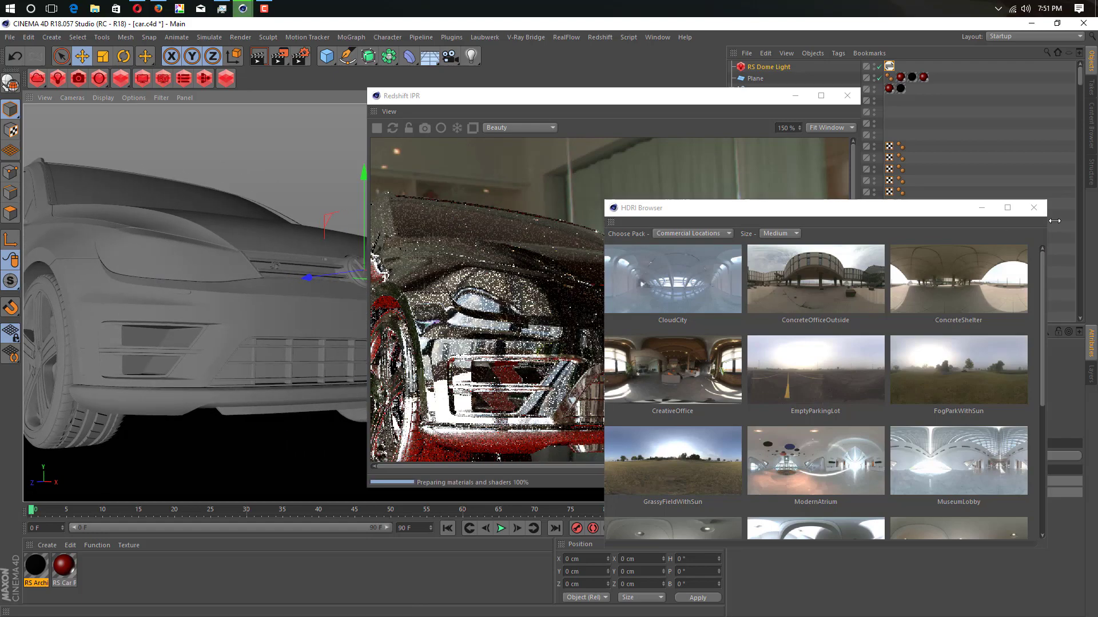
left_click(979, 211)
left_click_drag(643, 100, 716, 102)
left_click_drag(121, 255, 330, 243, "alt")
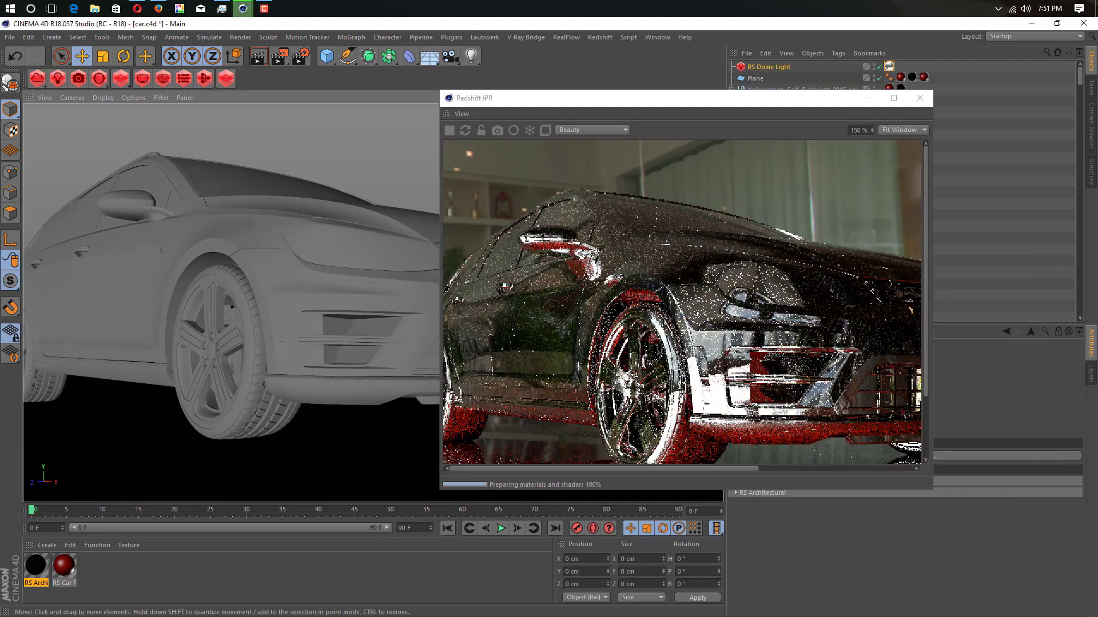
Step: Open the RS Architectural material in the Material Editor
double_click(36, 577)
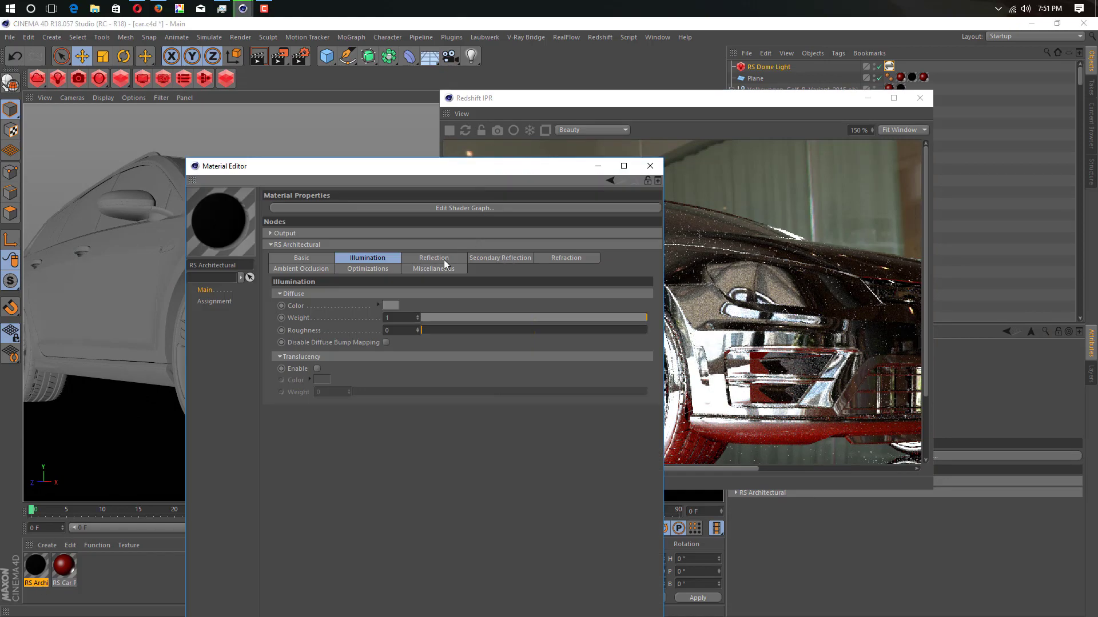
left_click(264, 8)
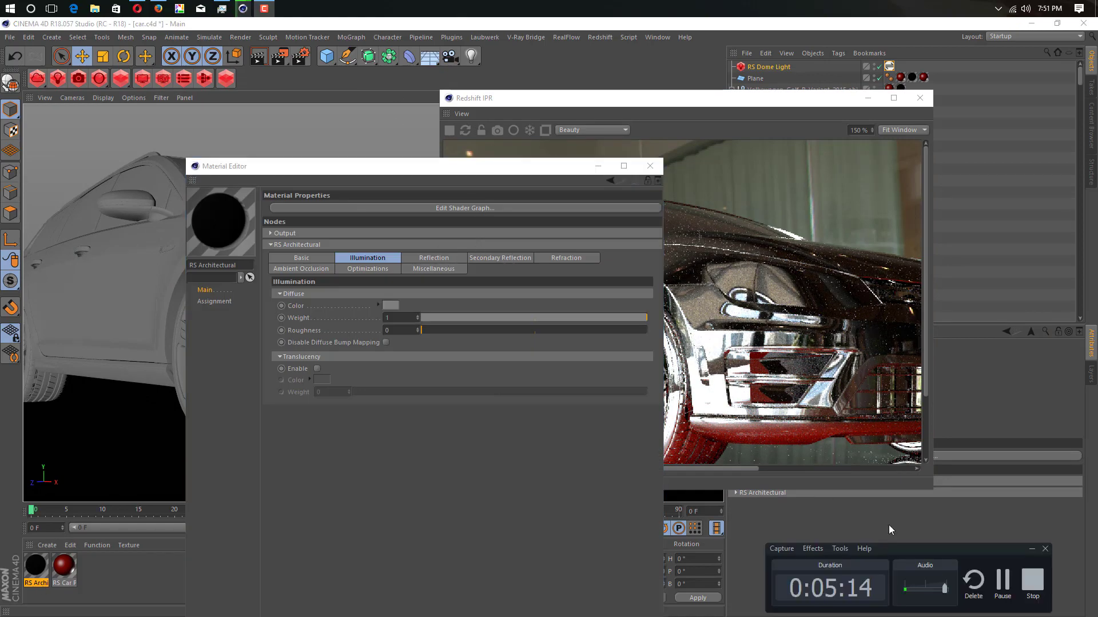
left_click(997, 586)
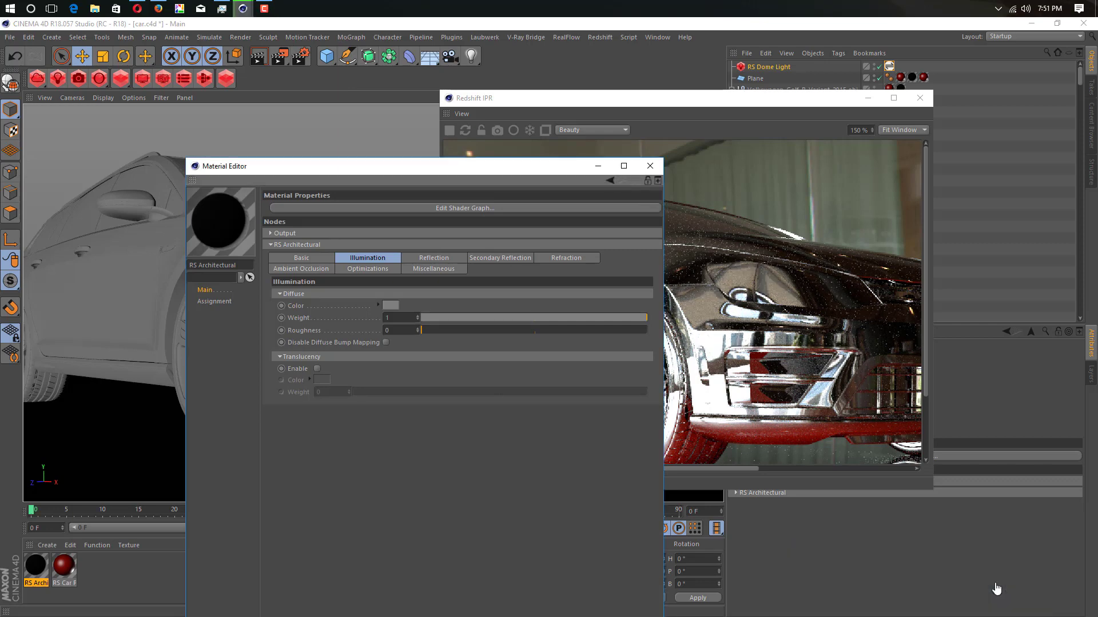
left_click(264, 7)
left_click(1002, 586)
Step: Raise the anisotropy amount in the RS Architectural material's reflection settings and bring up its secondary reflection settings
left_click(430, 257)
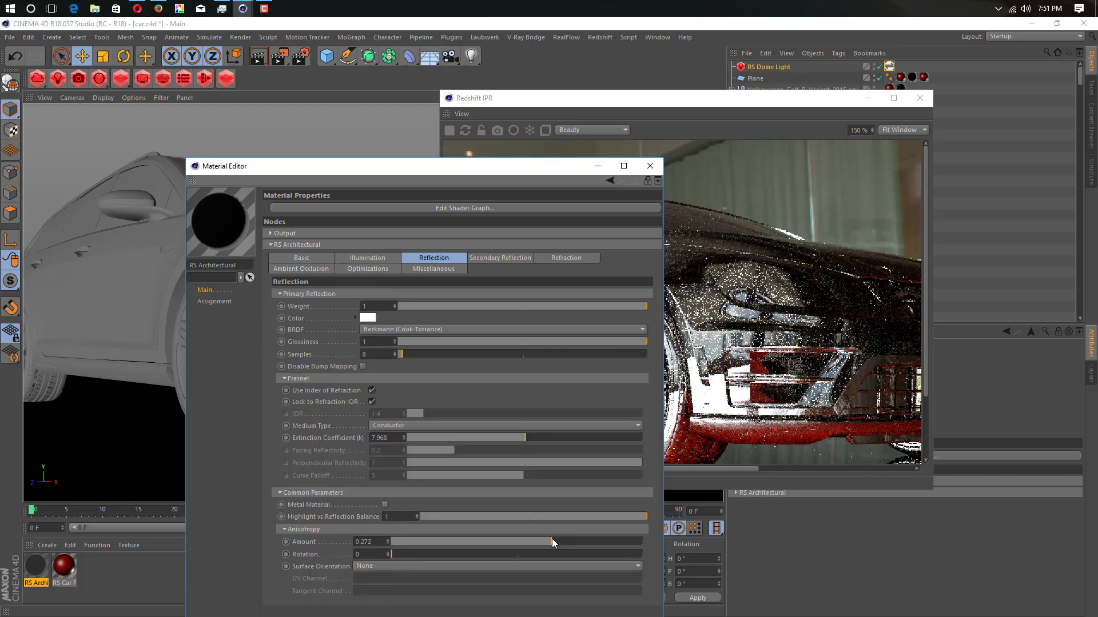
left_click_drag(551, 538, 568, 535)
left_click(502, 259)
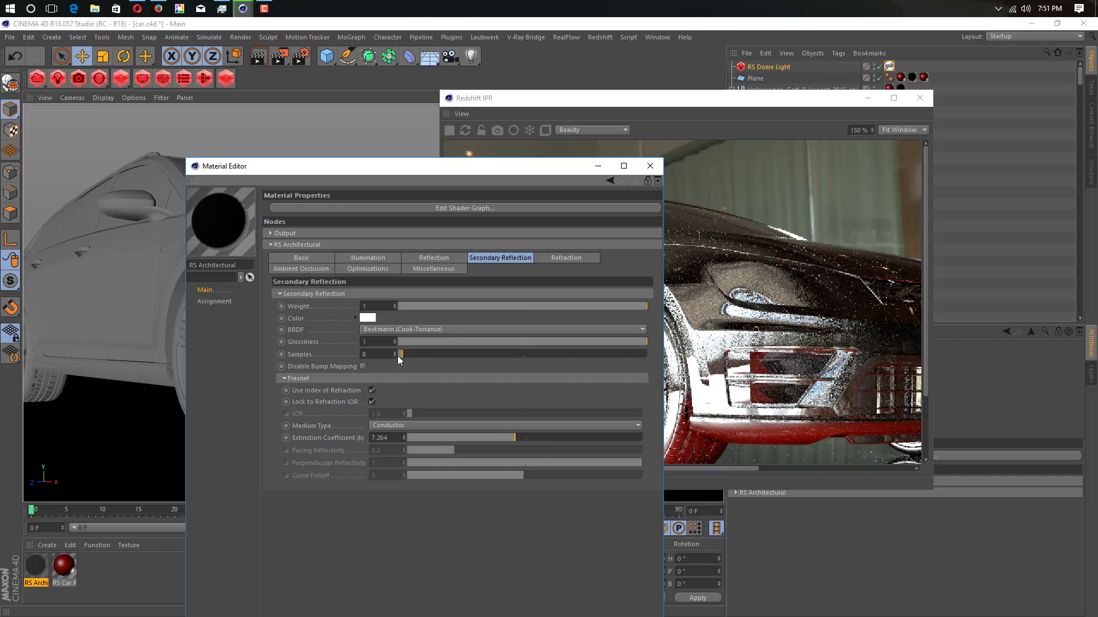
left_click_drag(506, 167, 266, 156)
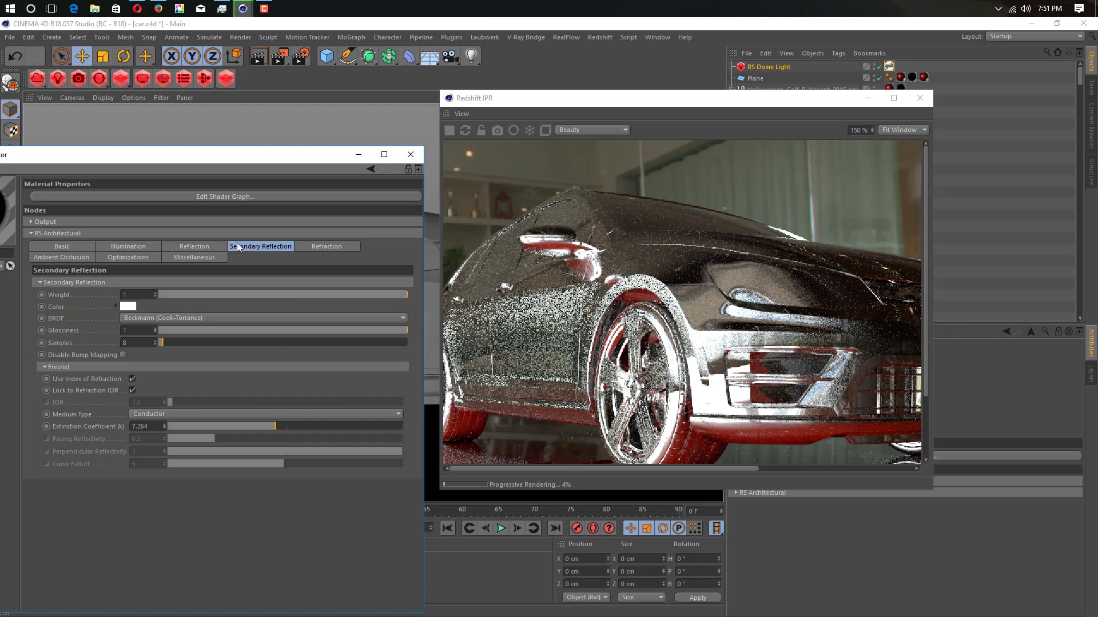
Step: Frame the Volkswagen badge on the front grille in the viewport and uncover the IPR preview to check its reflections
left_click_drag(295, 151, 805, 173)
left_click_drag(333, 242, 129, 263, "alt")
scroll(318, 307, "down", 3)
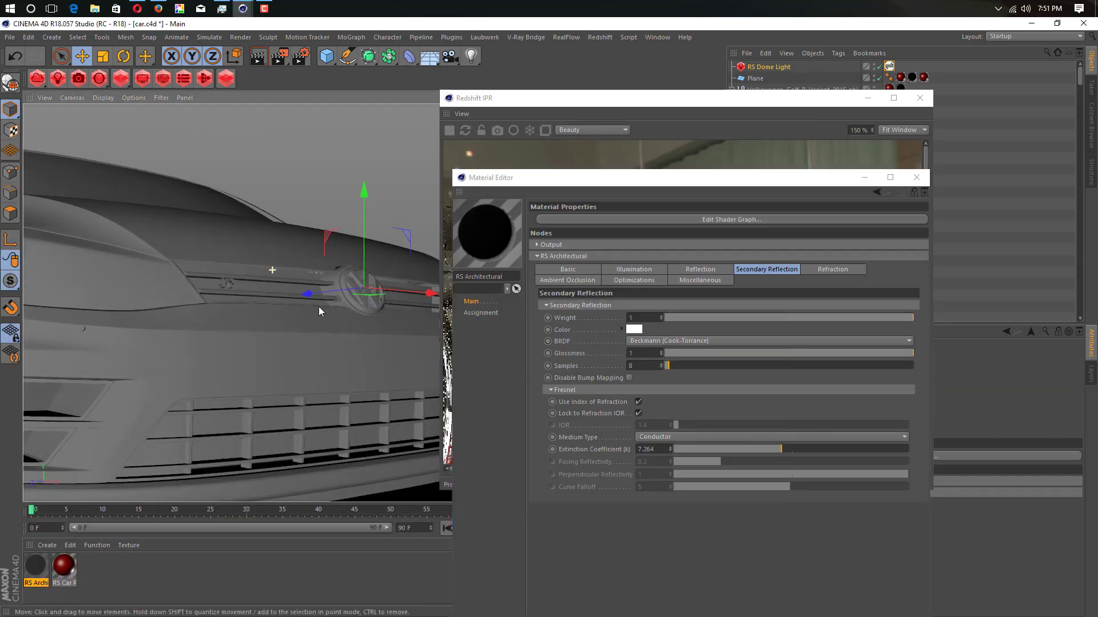
scroll(318, 307, "down", 3)
left_click_drag(363, 281, 197, 310, "alt")
left_click(600, 188)
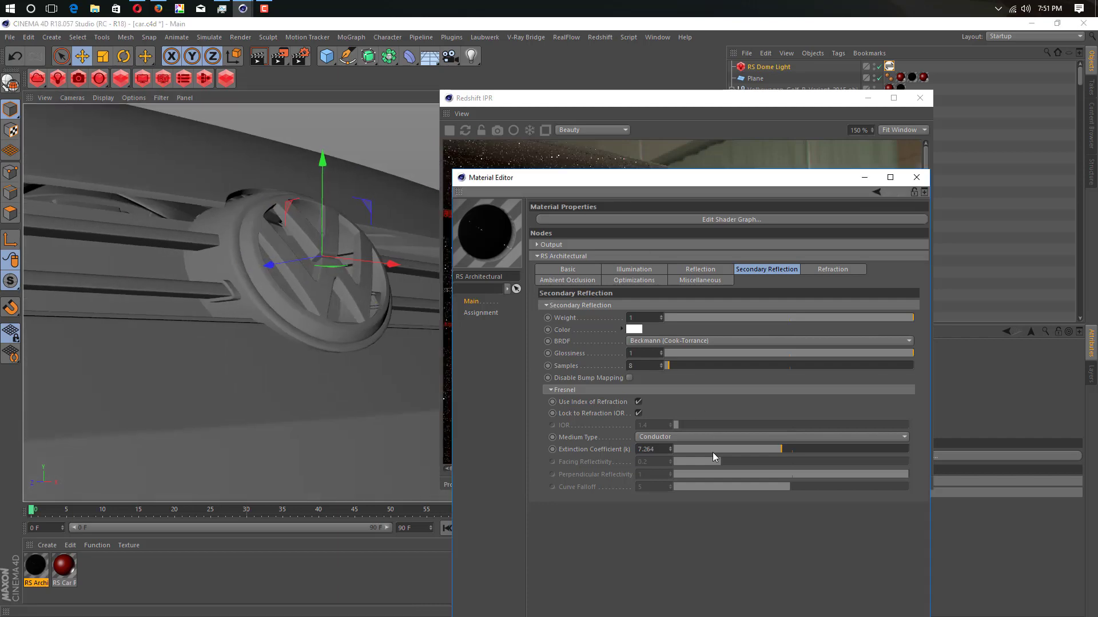
left_click_drag(652, 182, 736, 485)
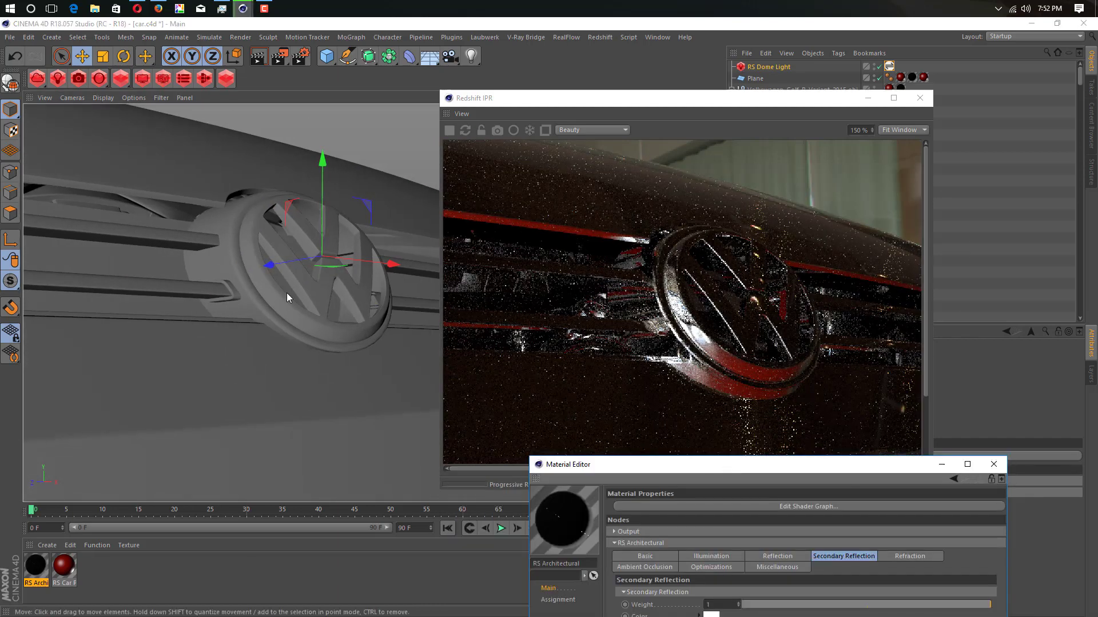
left_click_drag(287, 292, 314, 314, "alt")
scroll(299, 285, "down", 4)
middle_click_drag(308, 314, 326, 279, "alt")
Step: Close the Redshift IPR and Material Editor windows
left_click(920, 98)
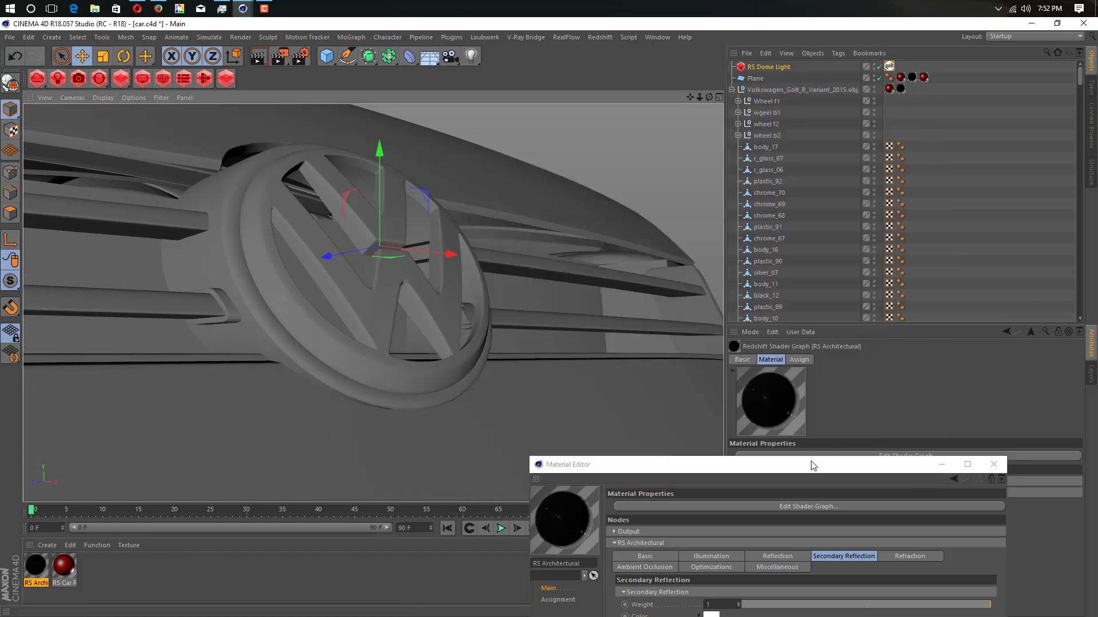
left_click_drag(813, 463, 509, 404)
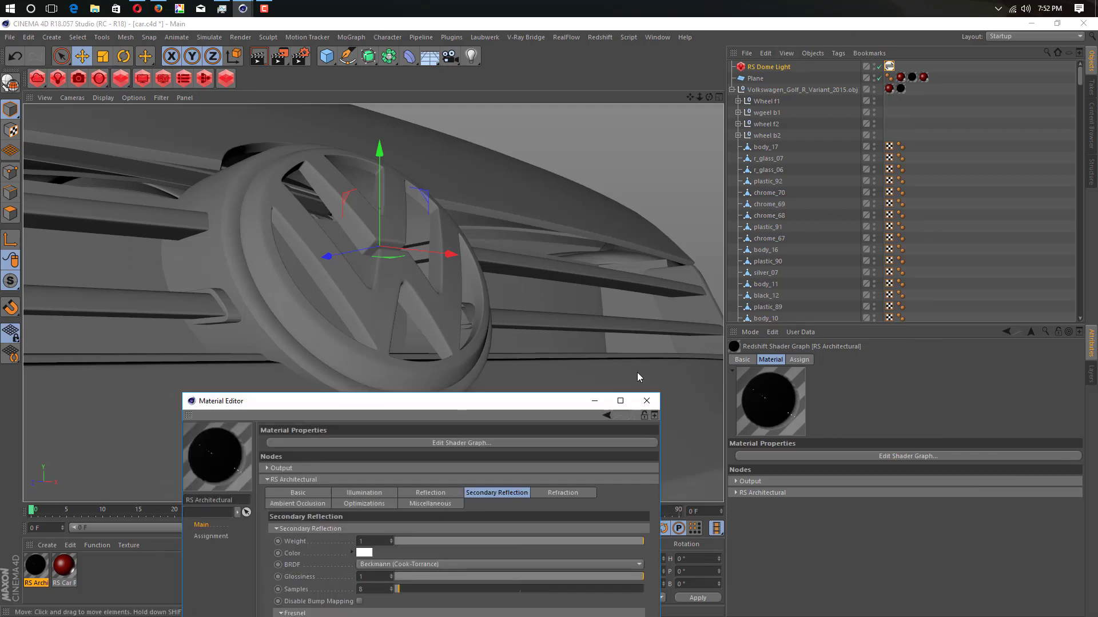
left_click(646, 400)
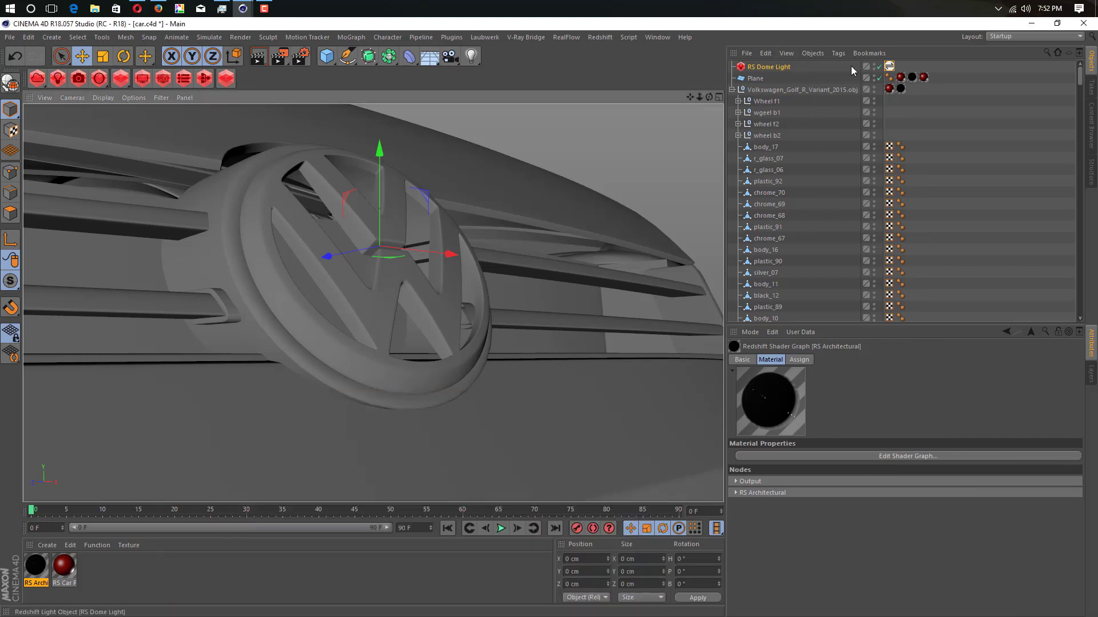
Step: Try an interactive render region over the Volkswagen badge, extending its height to cover the emblem
left_click(279, 56)
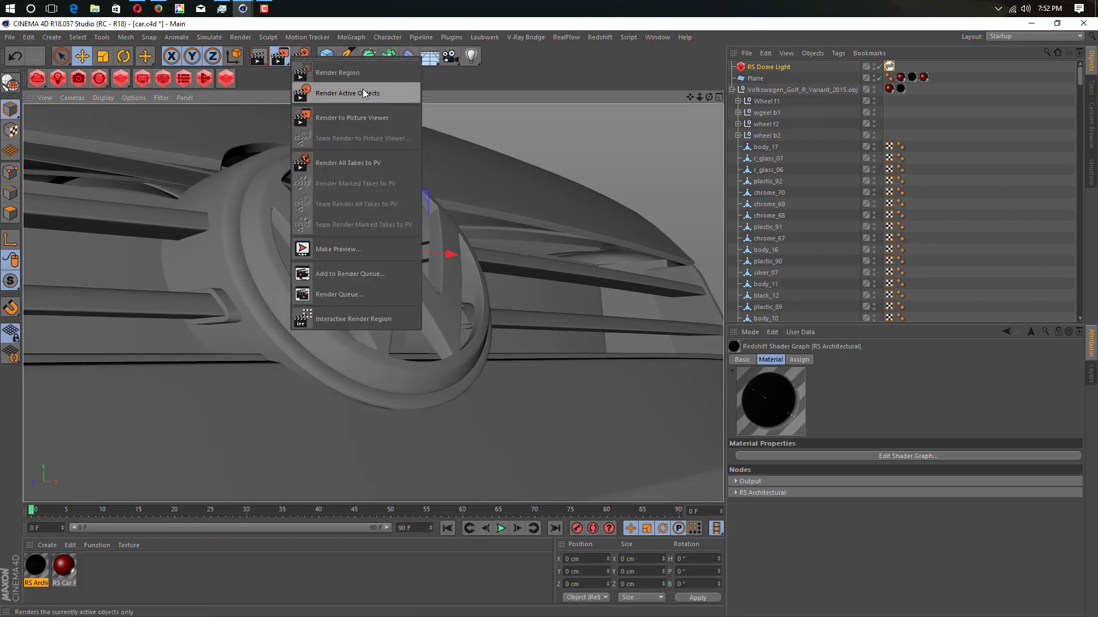
left_click(323, 317)
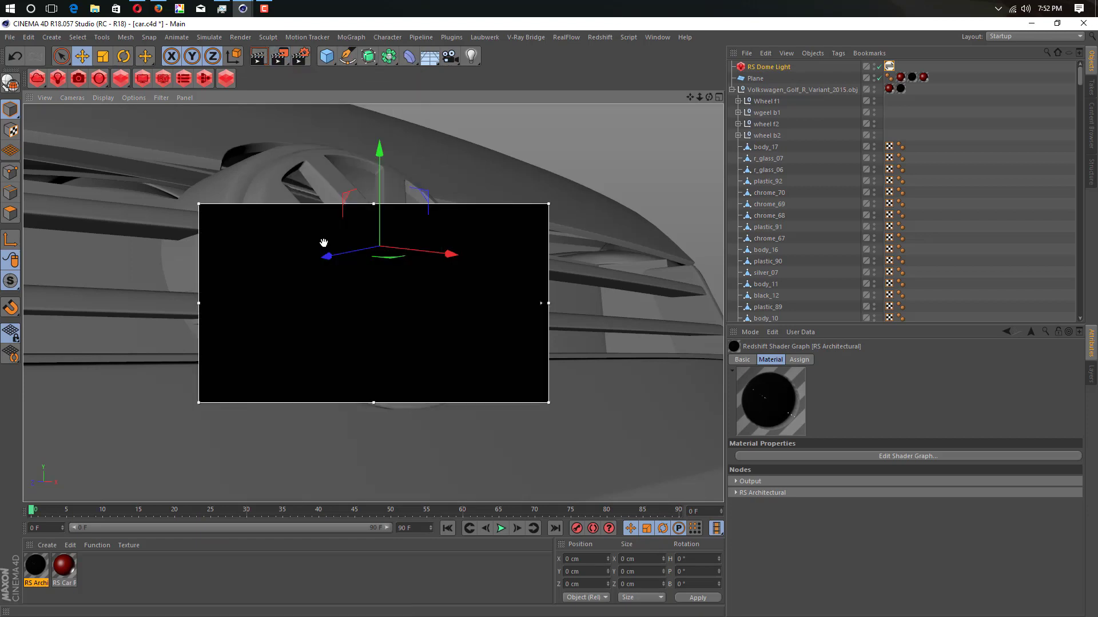
left_click(289, 166)
left_click_drag(374, 204, 373, 130)
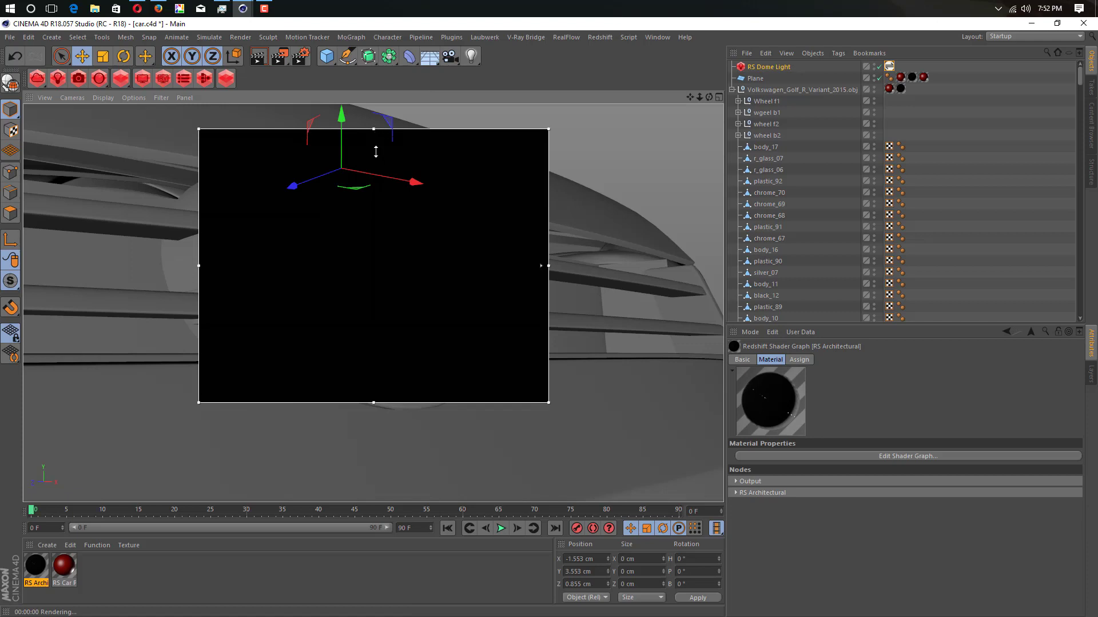
left_click_drag(379, 454, 374, 461)
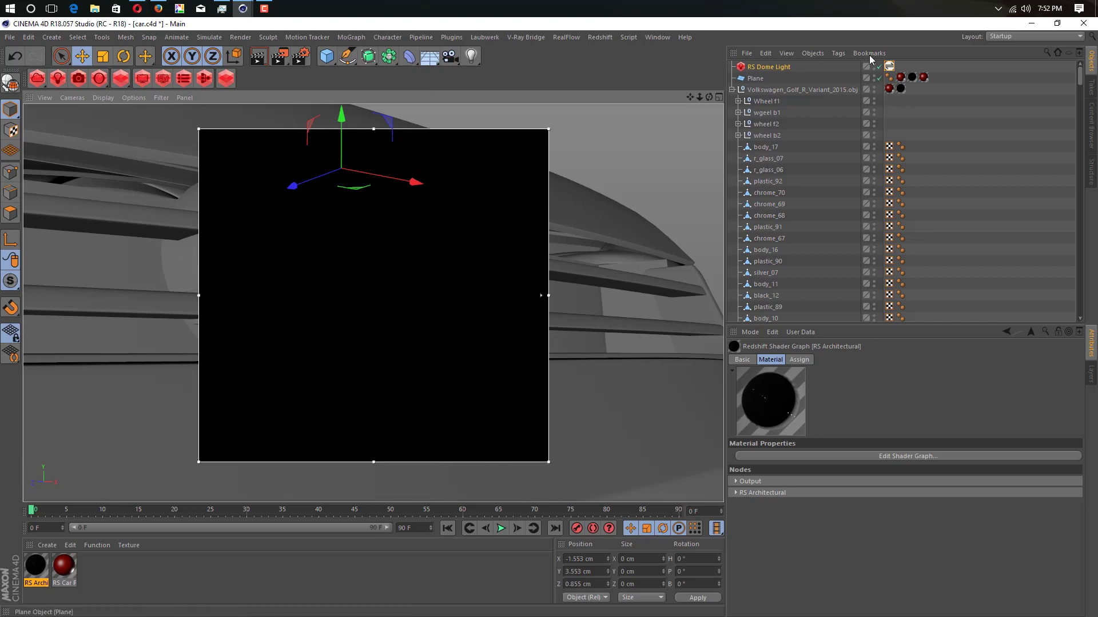
middle_click_drag(613, 220, 627, 238, "alt")
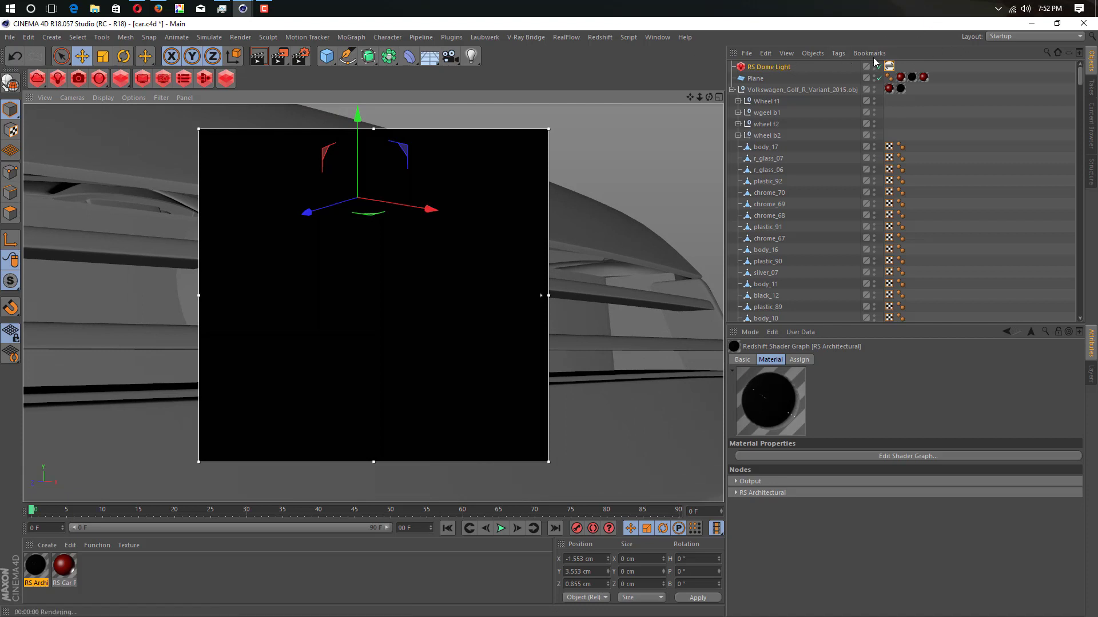
Step: Look through the Commercial Locations HDRIs in the browser of the dome light's HDRI Link tag and close it
left_click(890, 68)
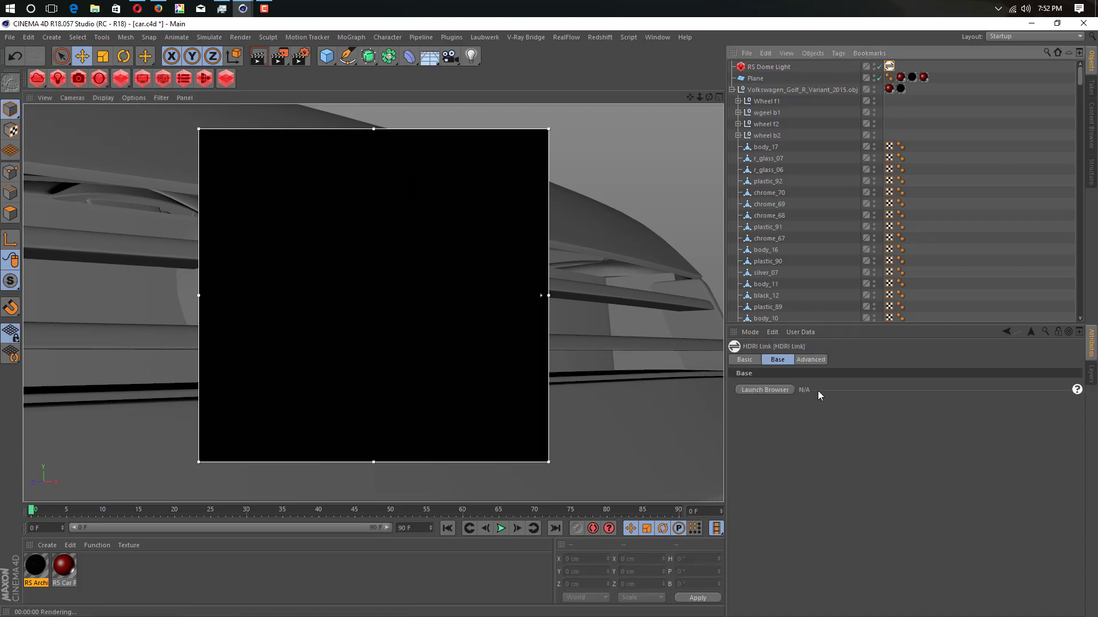
left_click(766, 390)
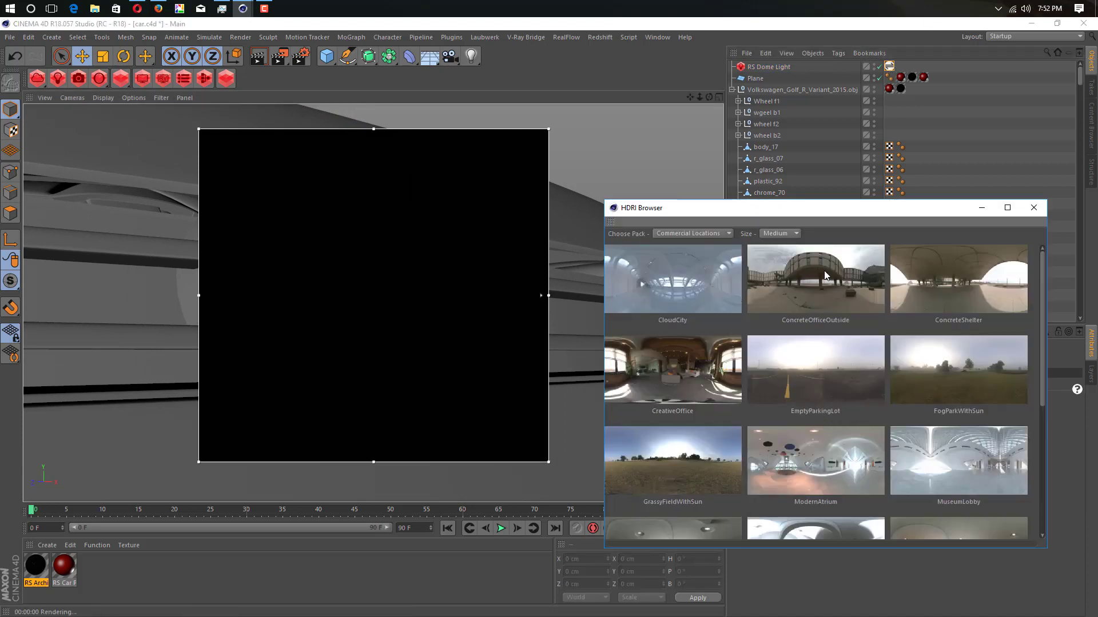
left_click(1033, 208)
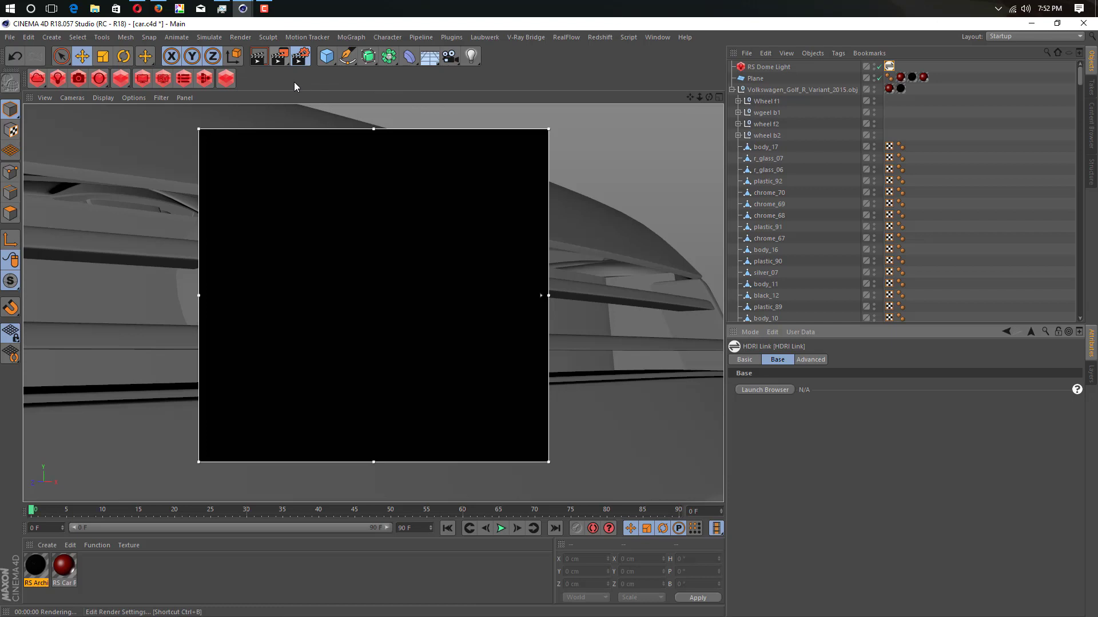
Step: Turn off the interactive render region and disable progressive rendering in the Redshift render settings
left_click(300, 57)
left_click_drag(279, 59, 339, 321)
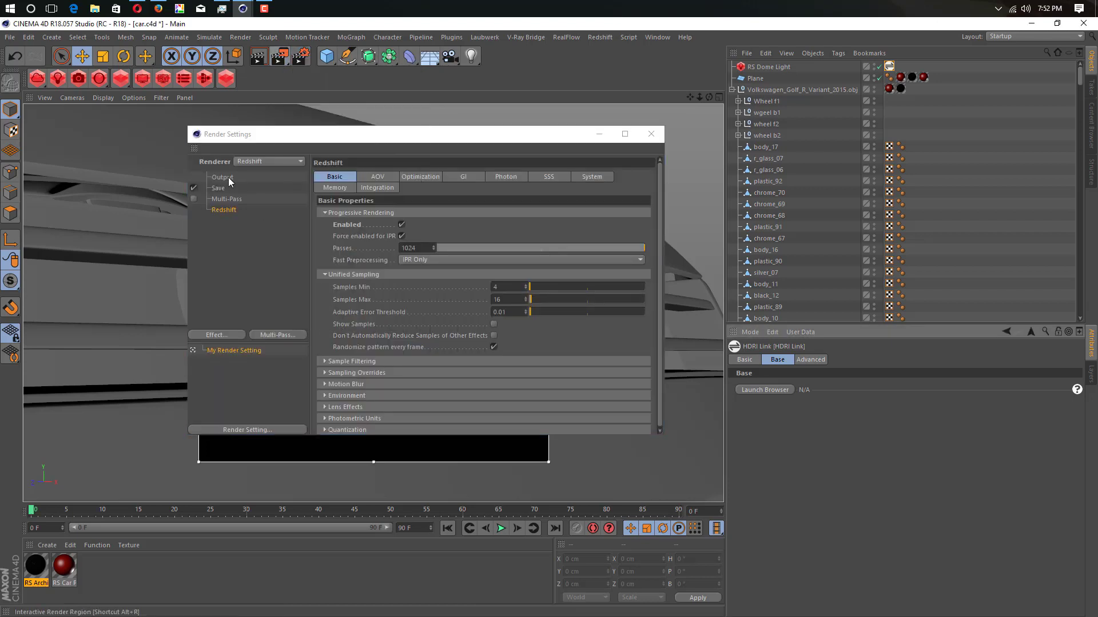
left_click(401, 224)
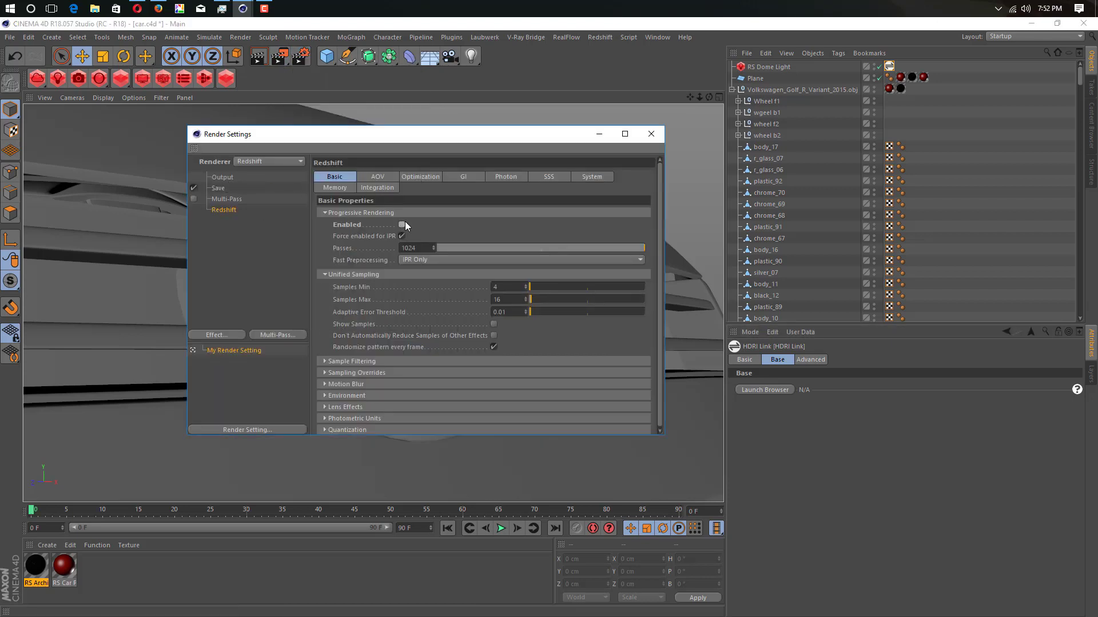
left_click(650, 134)
Step: Render the Volkswagen badge view to the Picture Viewer and close the viewer window during rendering
left_click(279, 56)
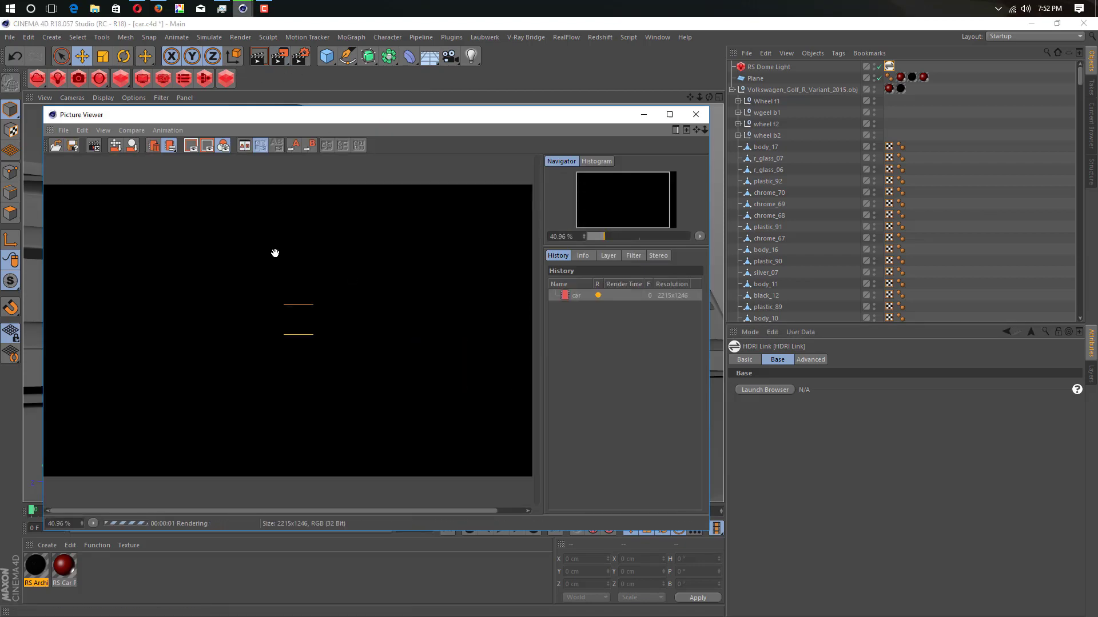
scroll(275, 253, "down", 2)
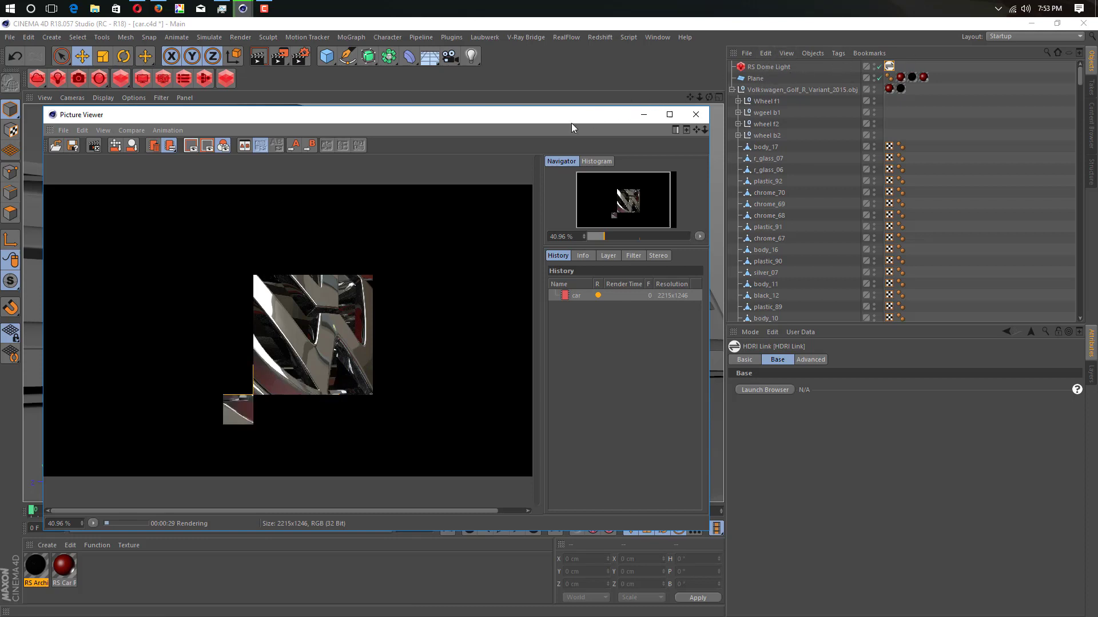
left_click_drag(474, 133, 460, 240)
left_click(681, 228)
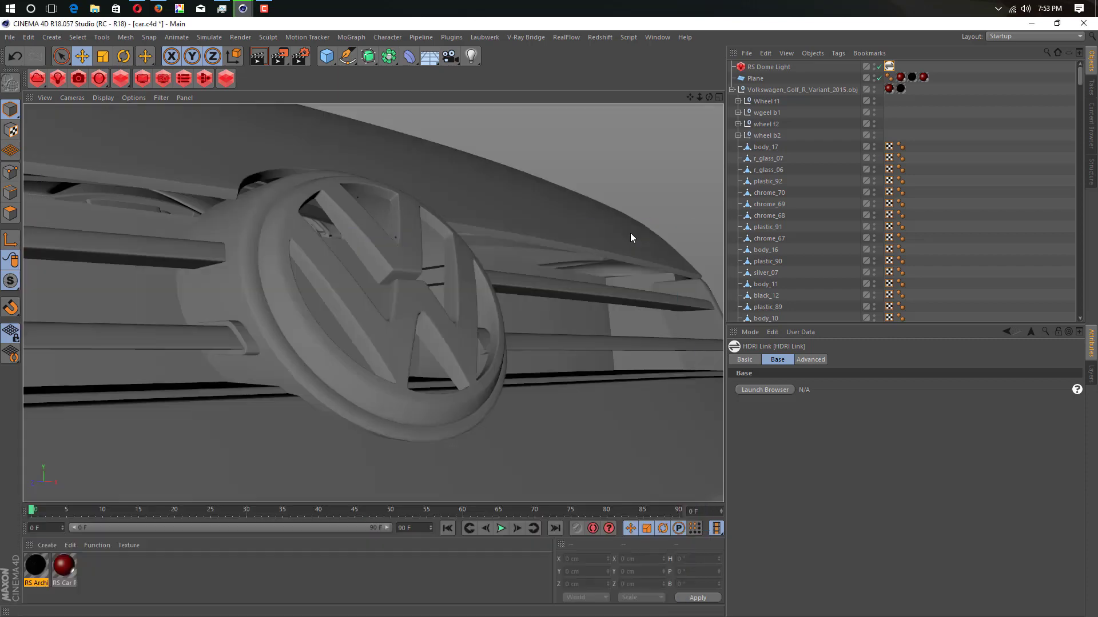
Step: Add a Redshift infinite light and give it an HDRI Link tag
left_click(85, 83)
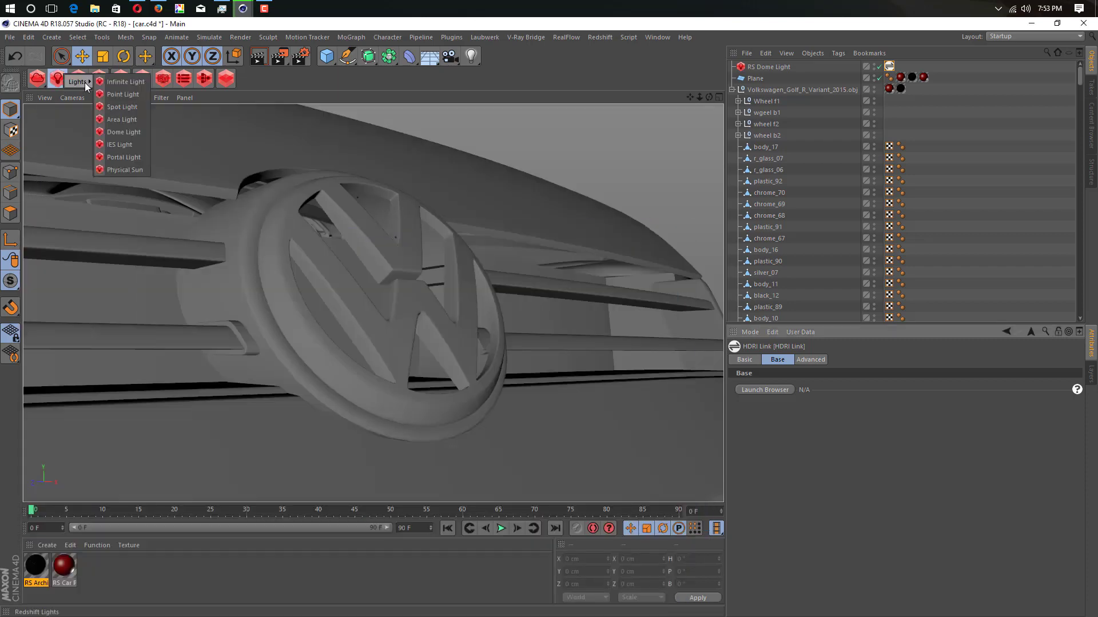
left_click(138, 81)
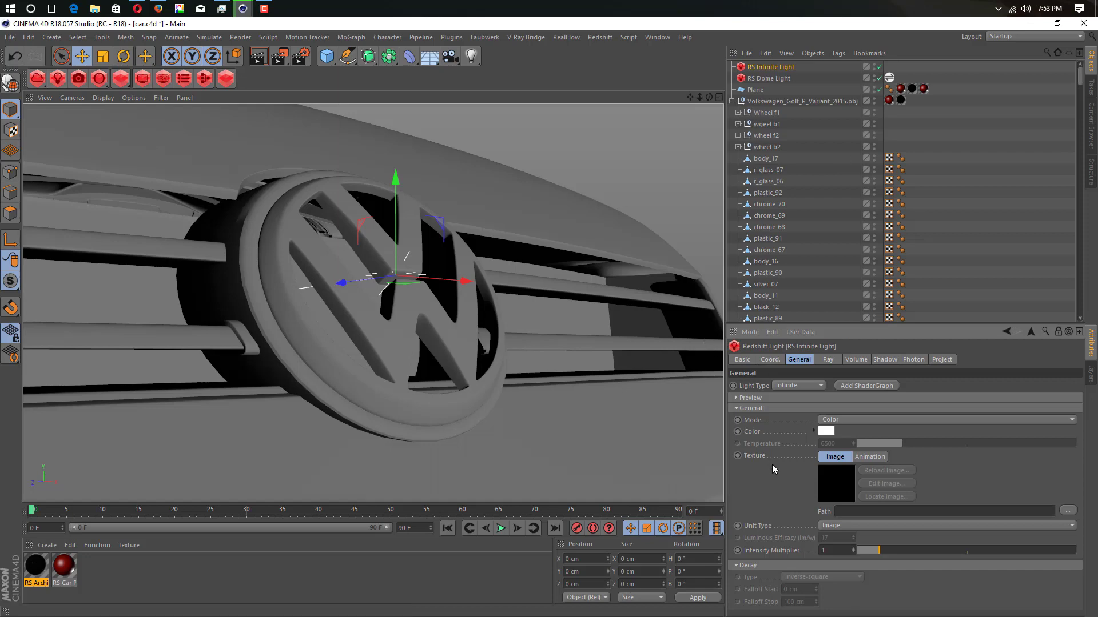
right_click(801, 66)
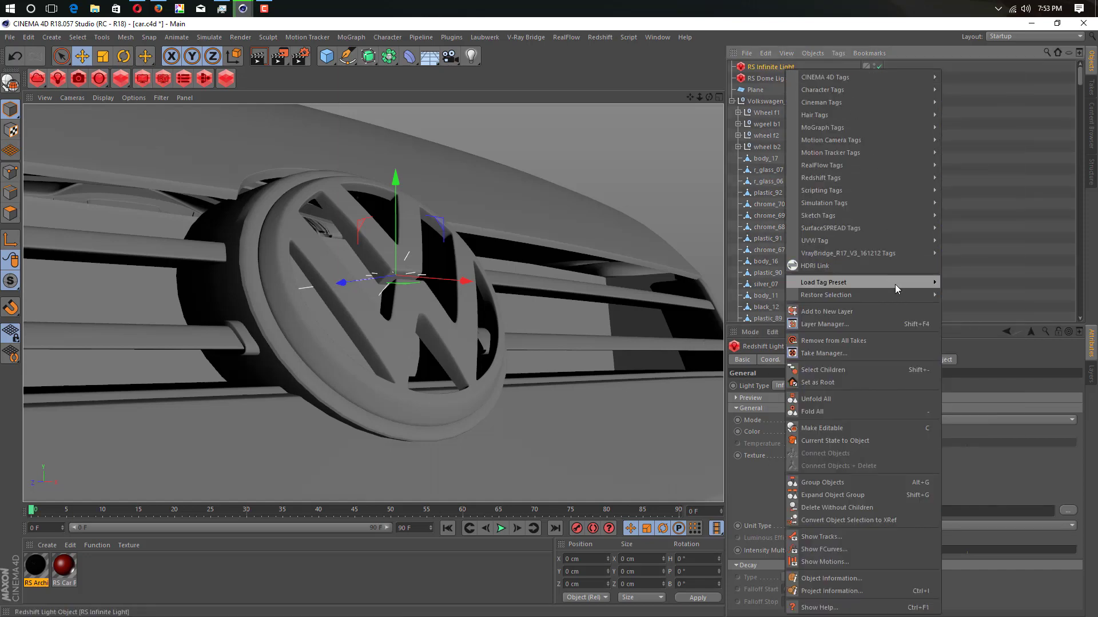
left_click(818, 266)
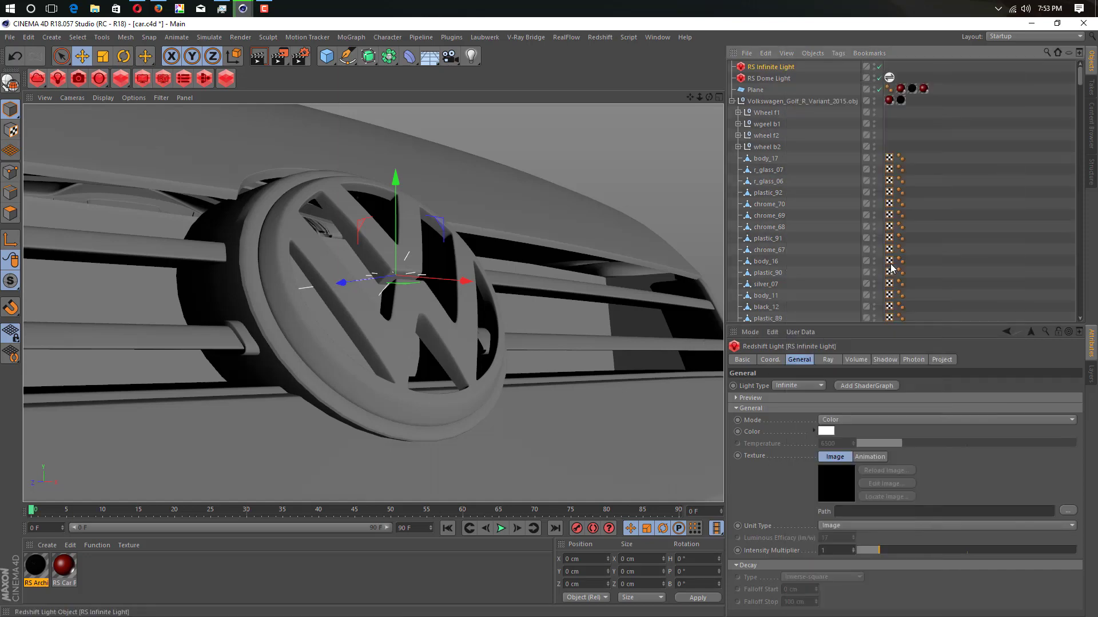
Step: Move the HDRI Link tag from the infinite light onto the dome light
left_click(783, 69)
left_click_drag(890, 66, 893, 68)
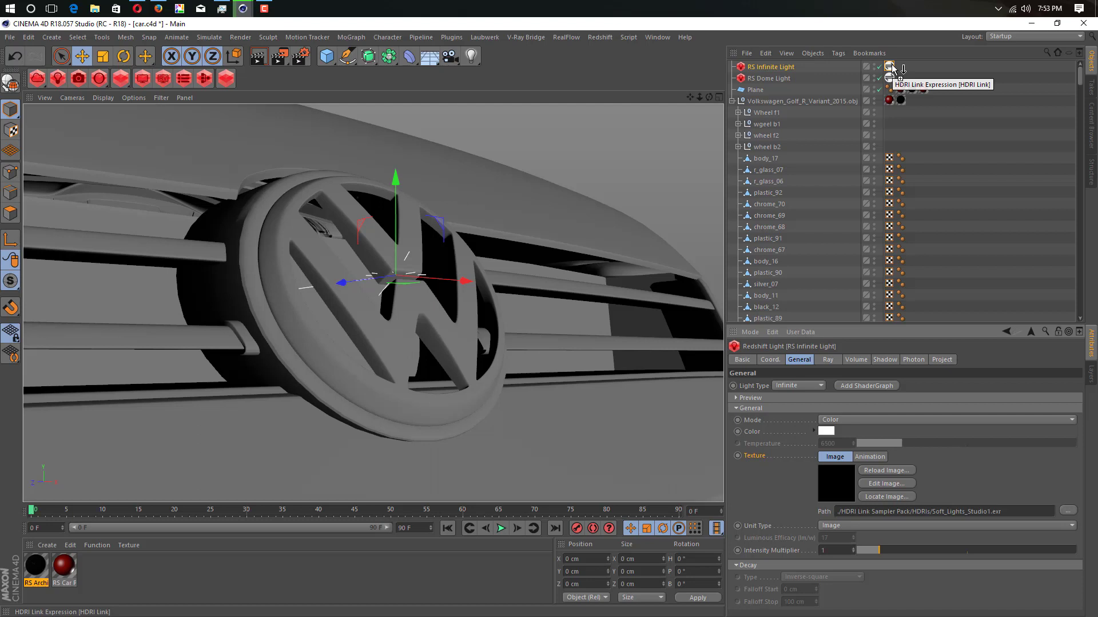
left_click_drag(892, 69, 889, 78)
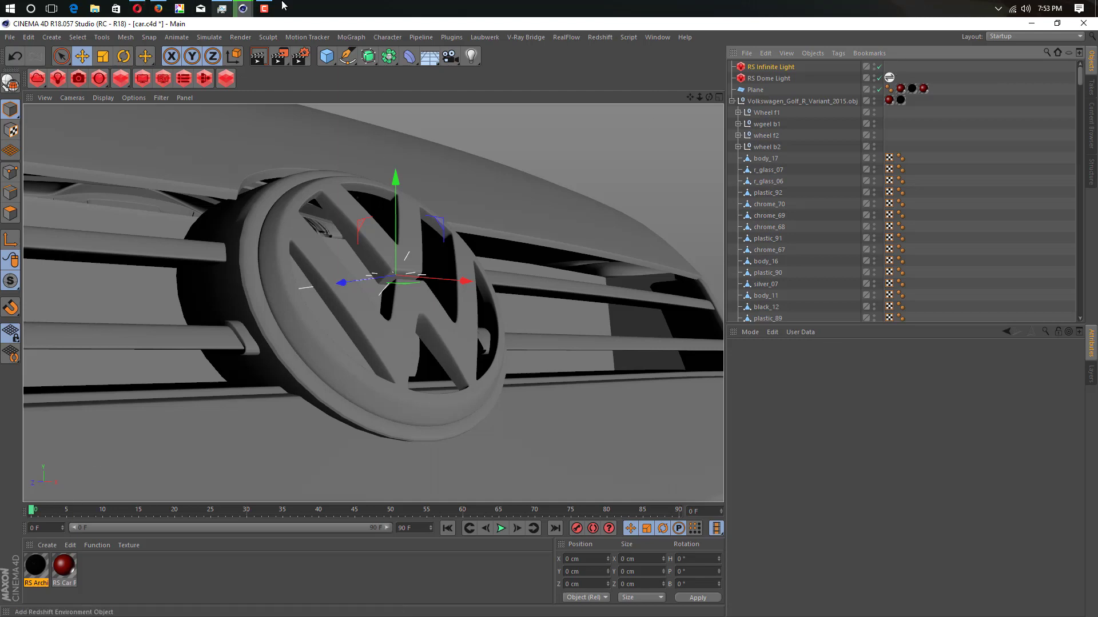
Step: Reopen the Picture Viewer maximised to inspect the rendered Volkswagen badge at up to 125 % zoom, and minimise it
mouse_move(243, 9)
left_click(288, 52)
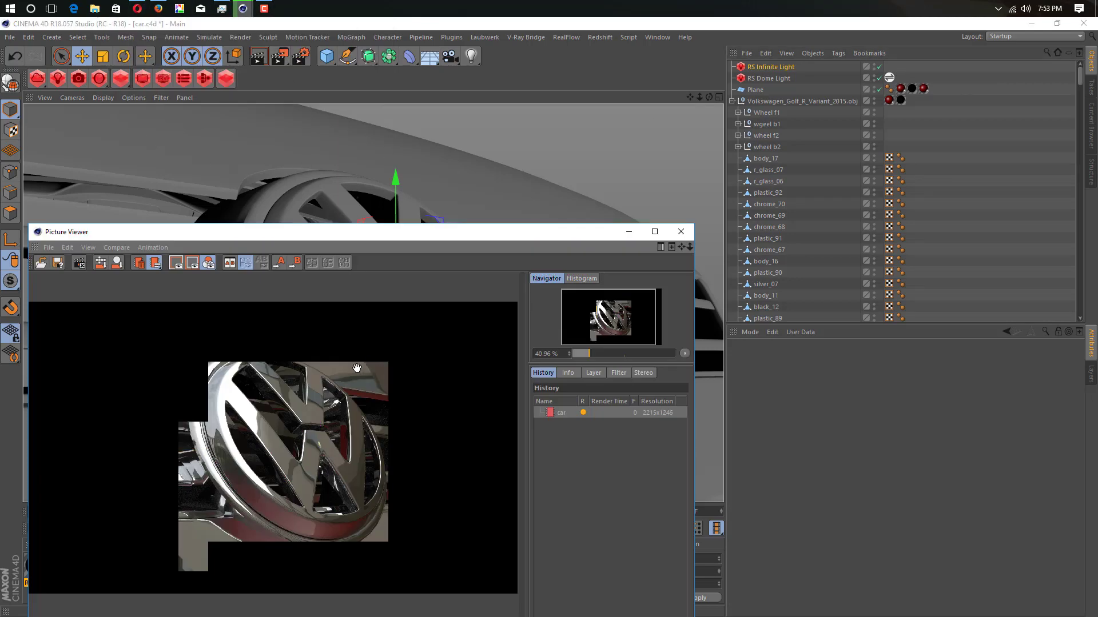
left_click_drag(404, 231, 453, 3)
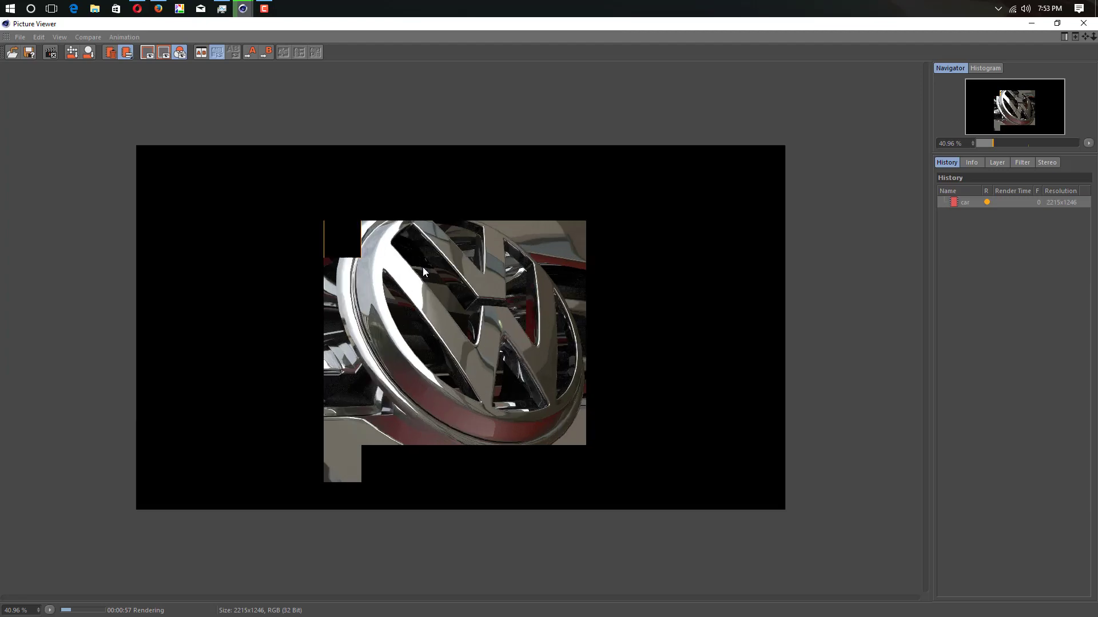
scroll(423, 272, "down", 2)
left_click_drag(545, 254, 495, 182)
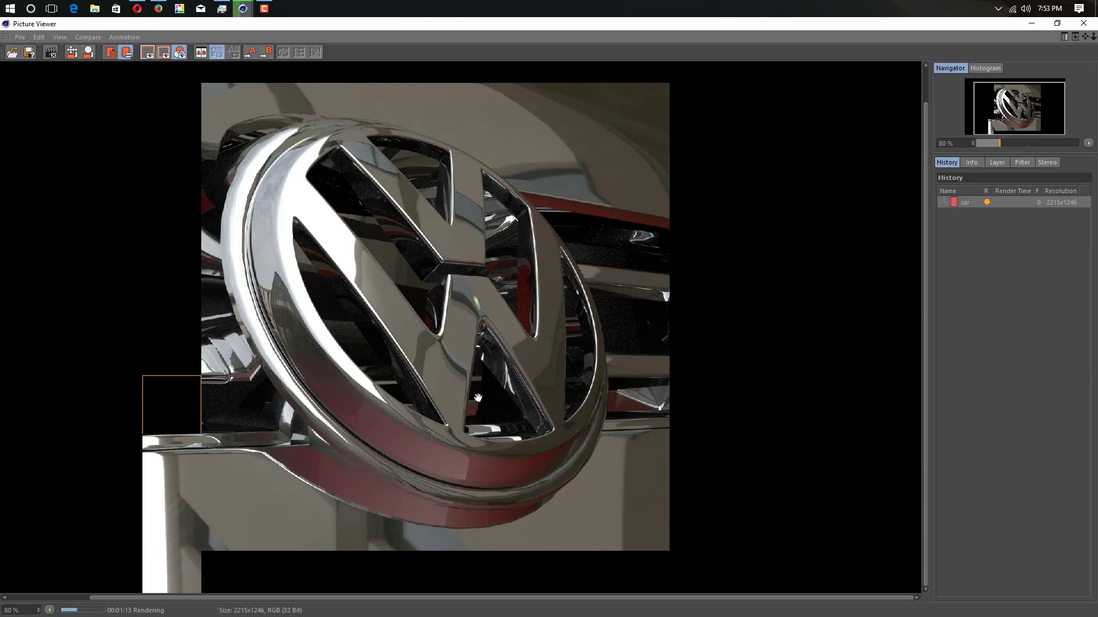
scroll(478, 398, "up", 1)
scroll(478, 397, "up", 1)
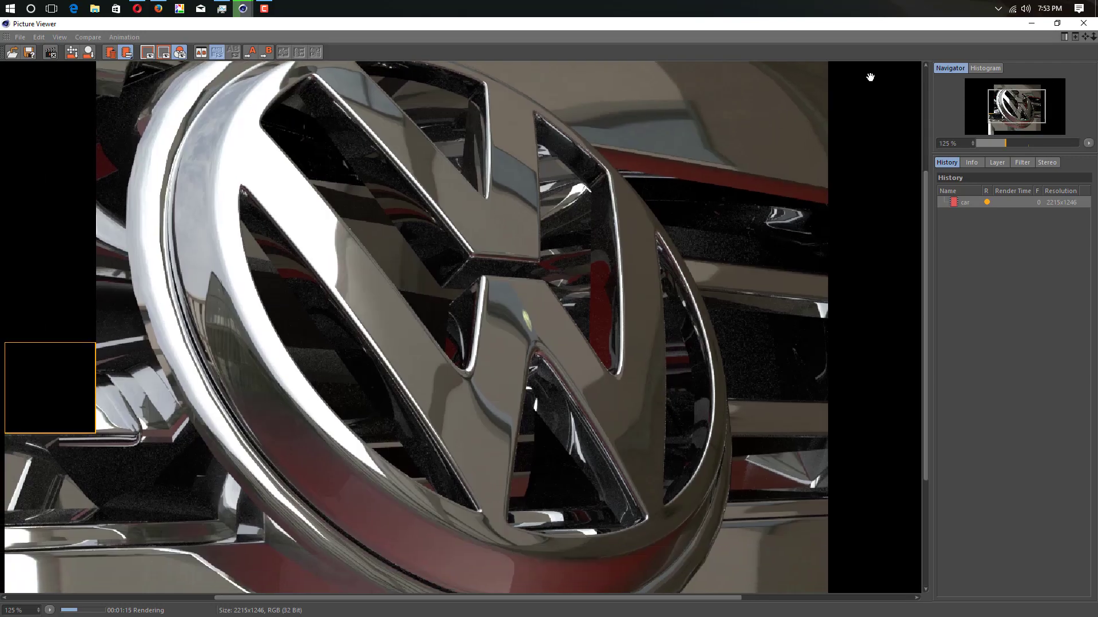
left_click(1022, 23)
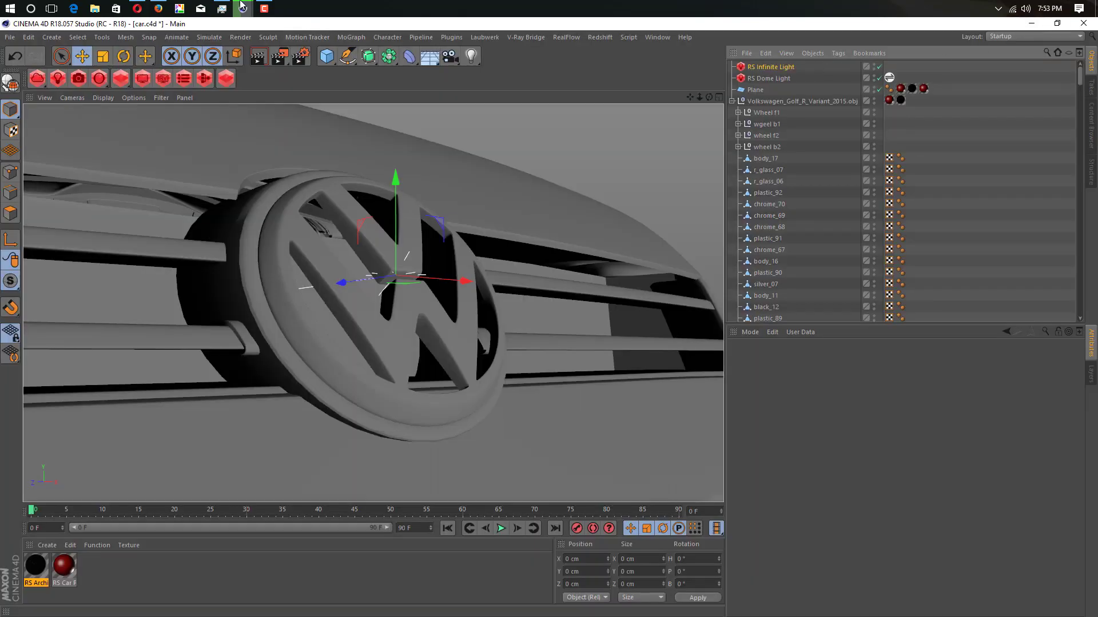
mouse_move(243, 6)
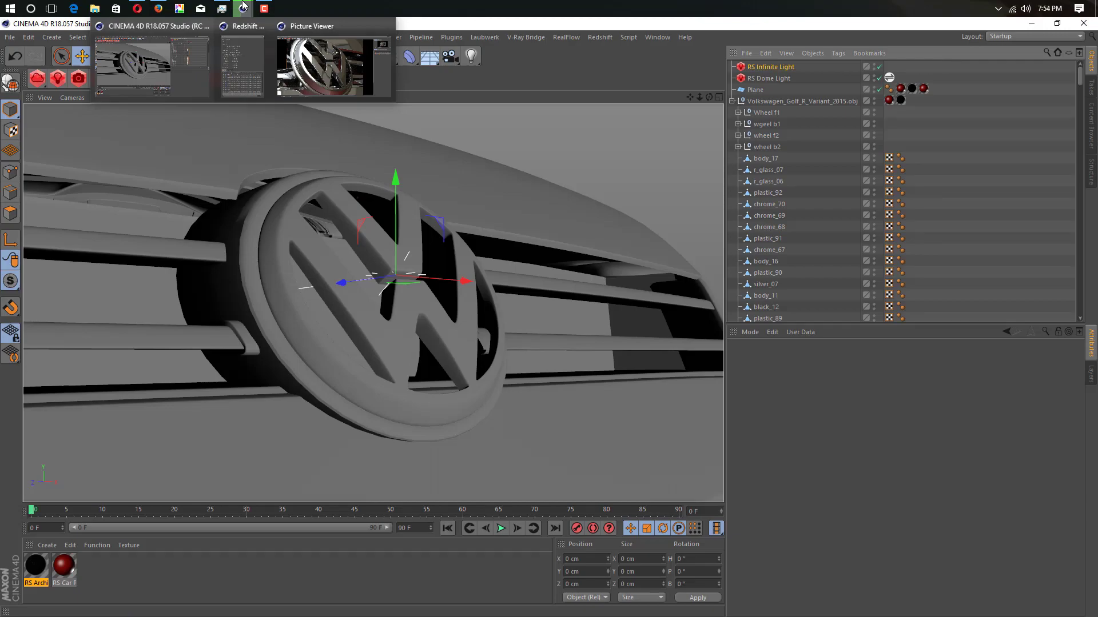